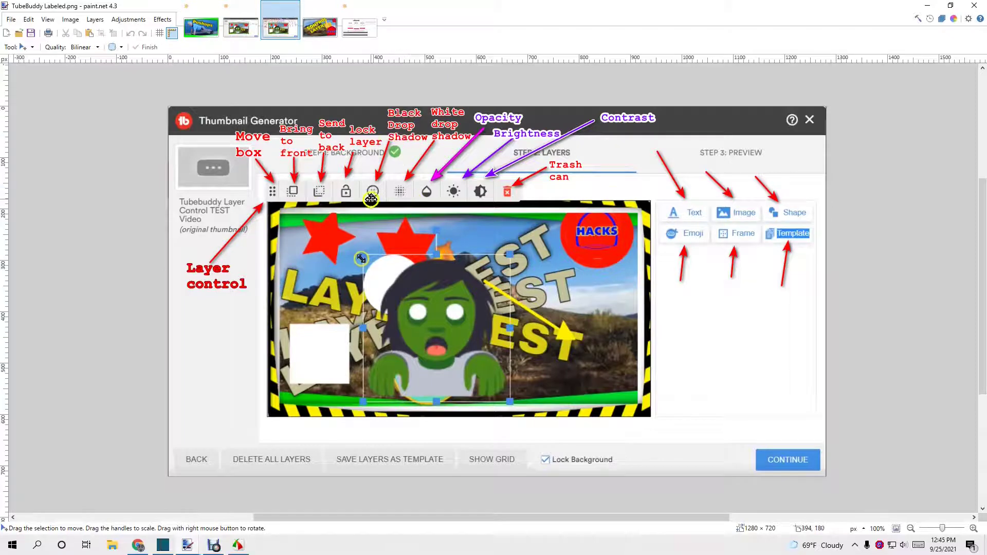
- Flip through the paint.net image tabs and settle on the TubeBuddy pricing plans image
left_click(201, 27)
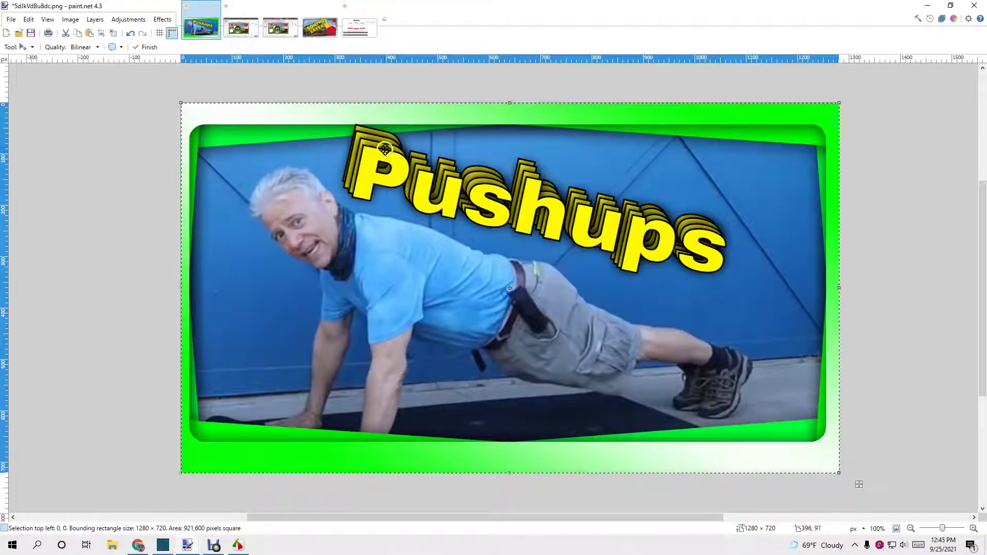
left_click(280, 27)
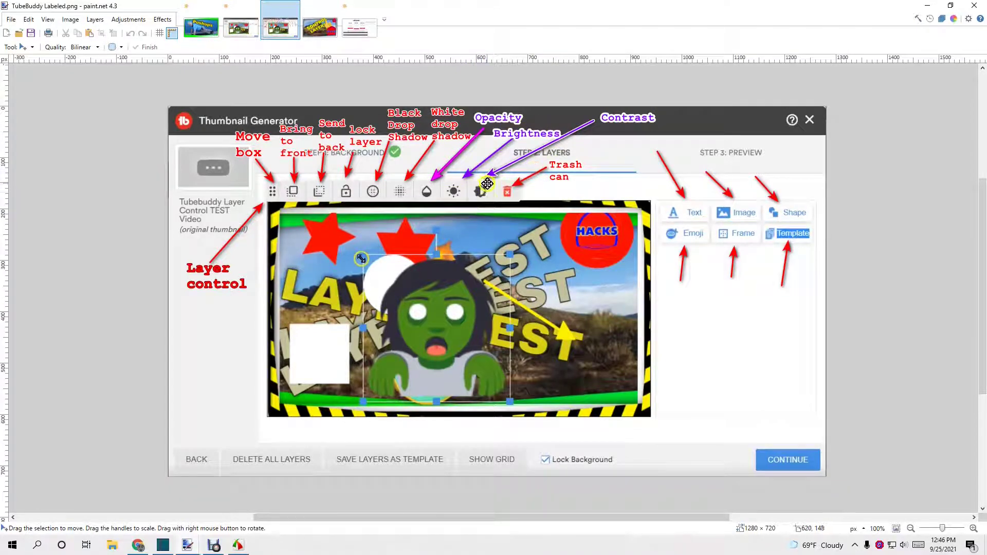
left_click(478, 200)
left_click(388, 242)
left_click(356, 29)
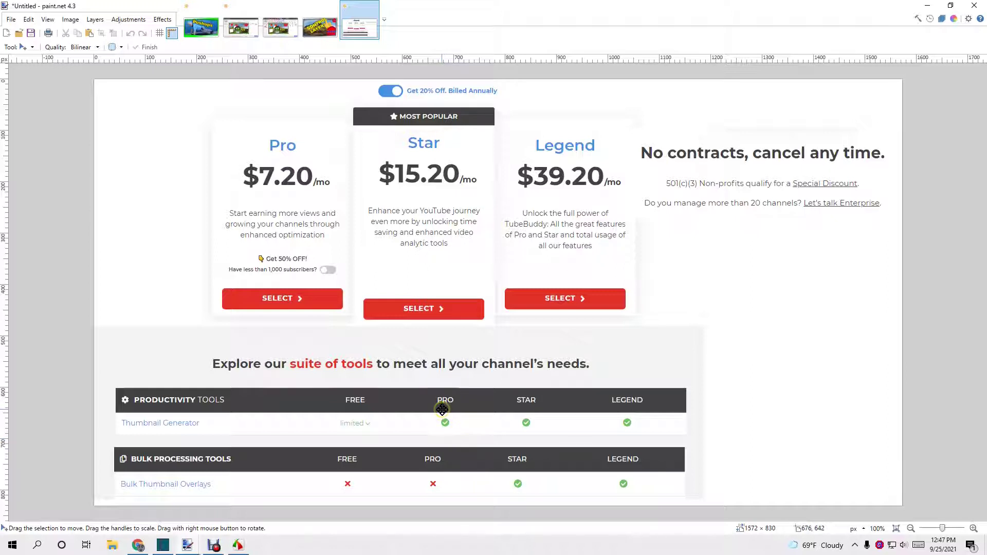
- Pass the Control Layers thumbnail tab and land on TubeBuddy Labeled.png
left_click(441, 411)
left_click(441, 415)
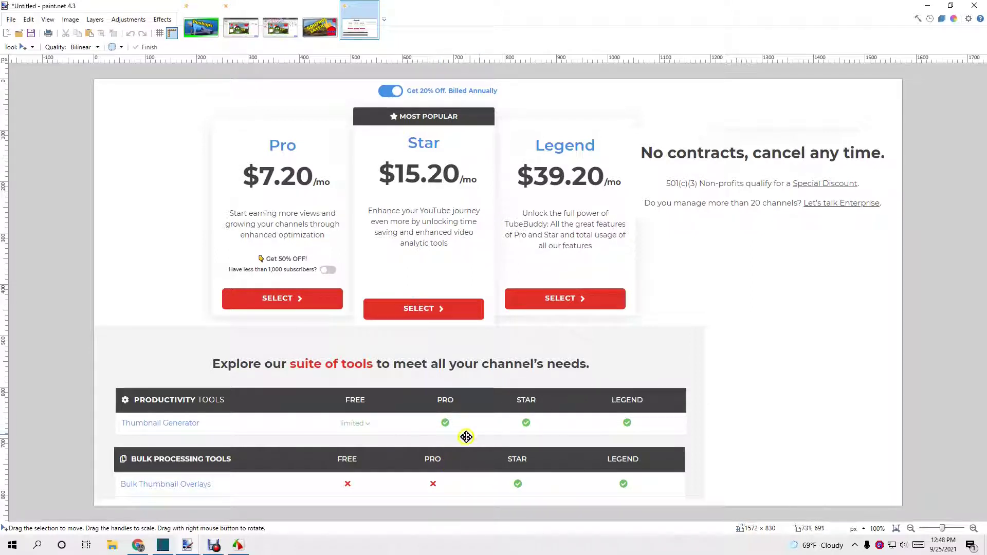
left_click(446, 397)
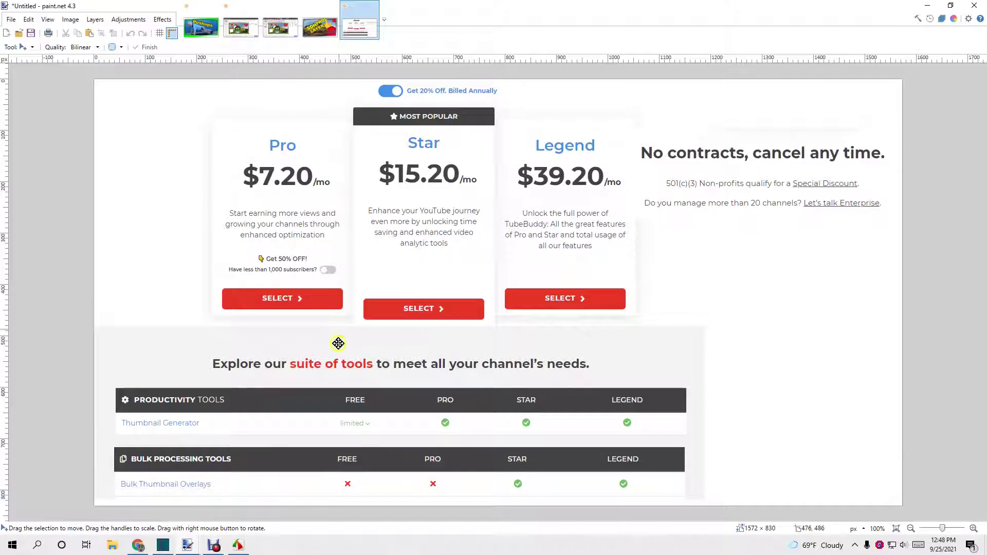
left_click(321, 27)
left_click(280, 28)
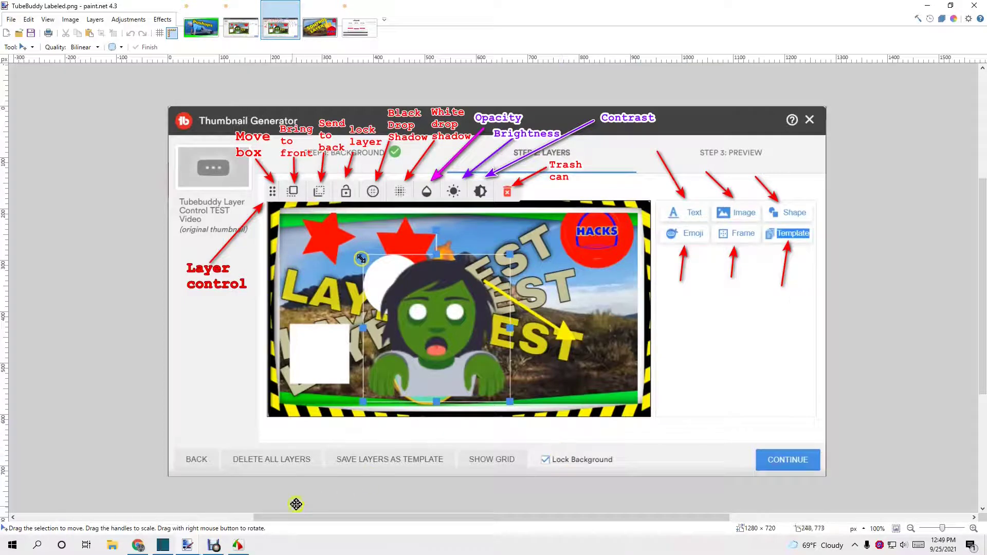
- Switch over to Shotcut, then open the Tubebuddy Layer Control TEST Video's details page
left_click(161, 544)
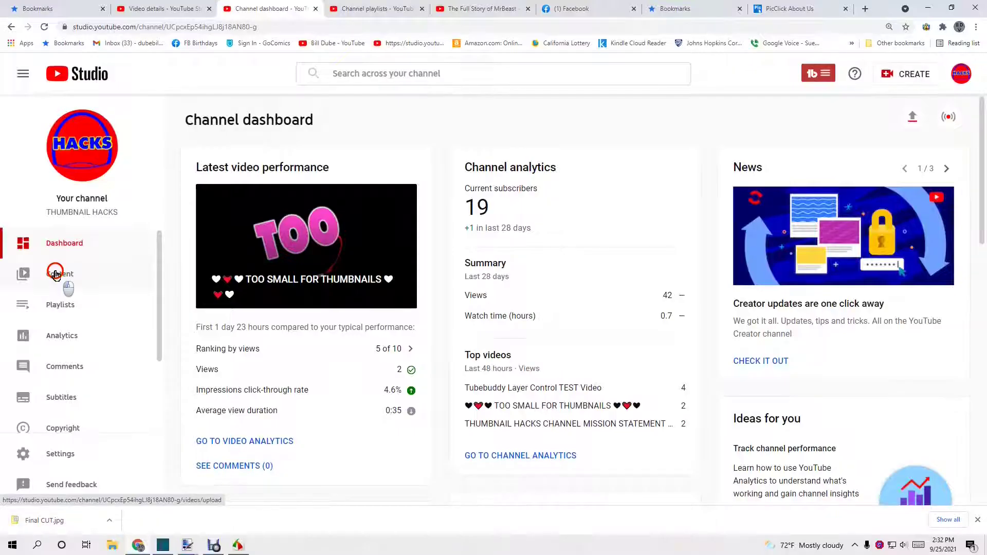
left_click(55, 271)
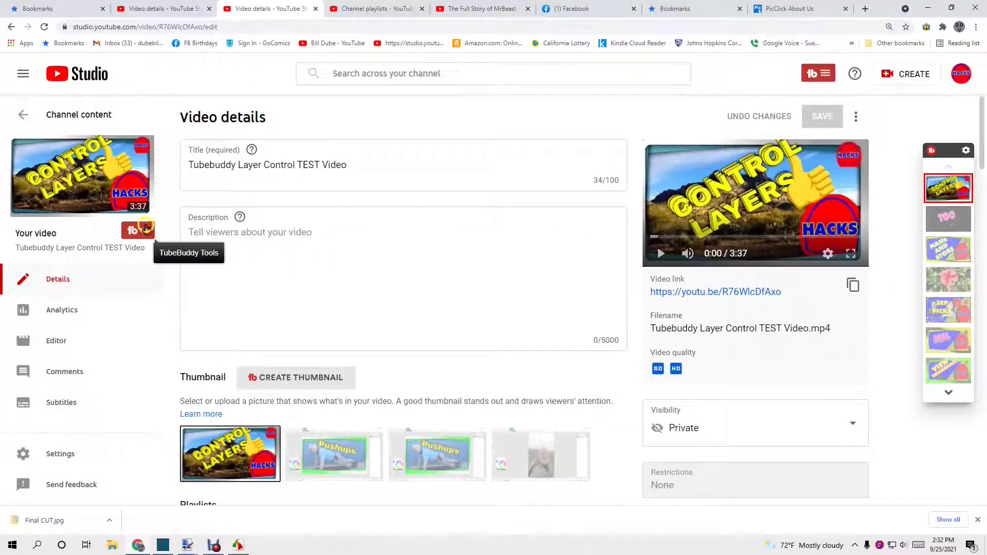
- From the TubeBuddy tools menu, launch Thumbnail Generator under Misc
left_click(142, 230)
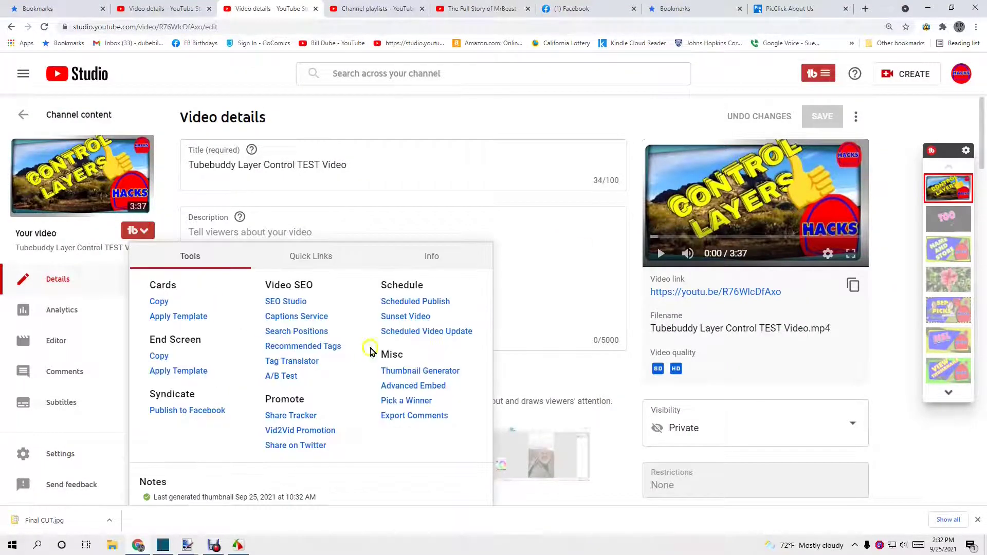
left_click(415, 371)
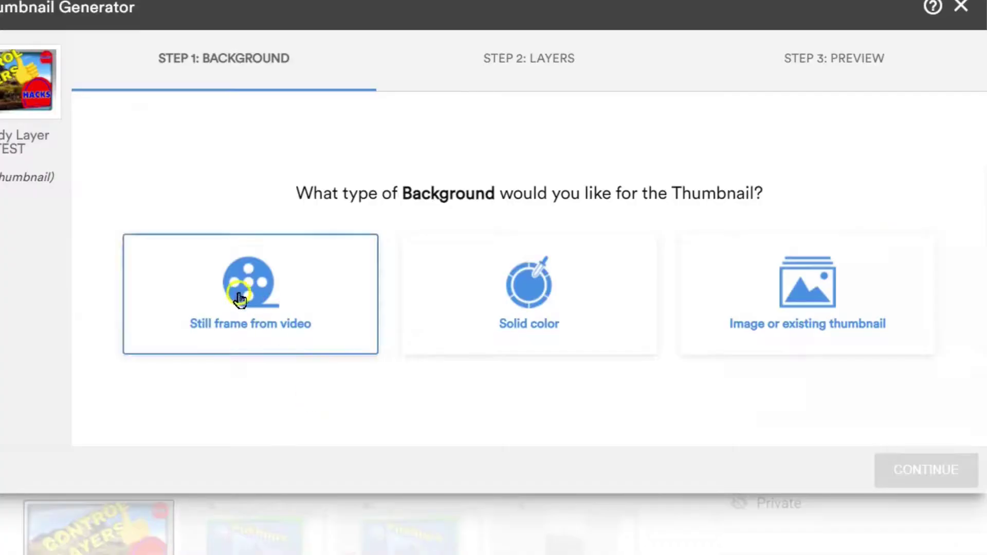
- Choose 'Image or existing thumbnail', pick the desert mountain photo, and continue to Step 2: Layers
left_click(814, 291)
left_click(664, 281)
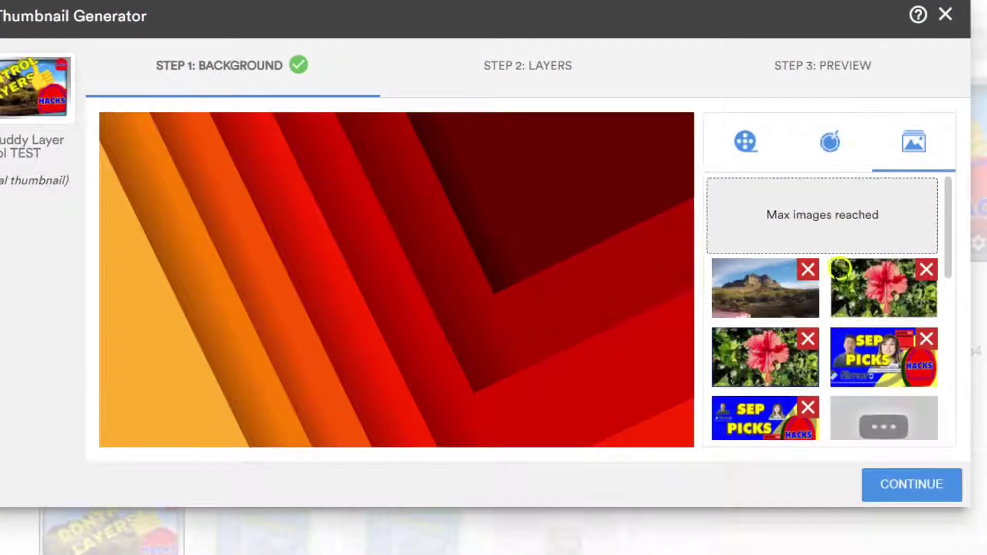
left_click(772, 282)
left_click(752, 284)
left_click(753, 289)
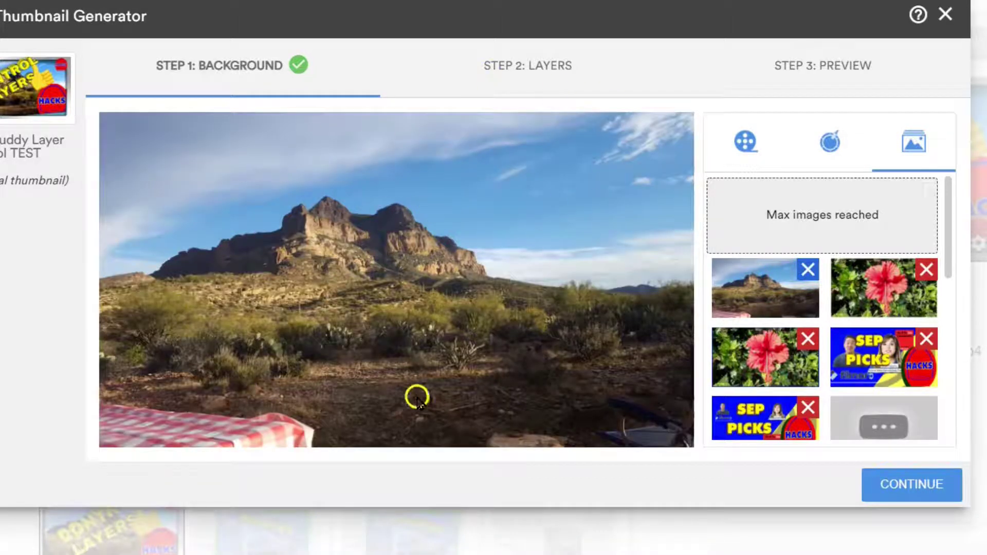
left_click(377, 217)
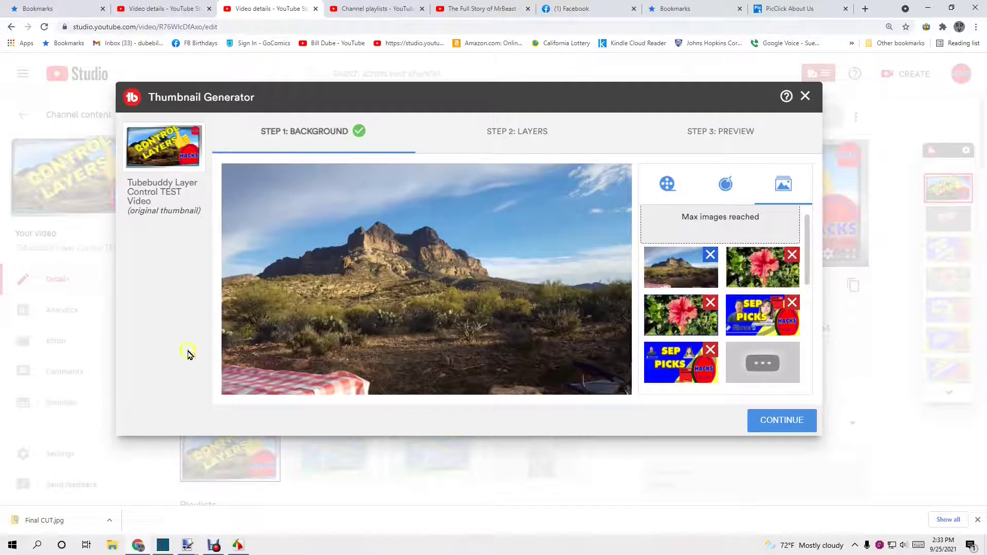
left_click(776, 422)
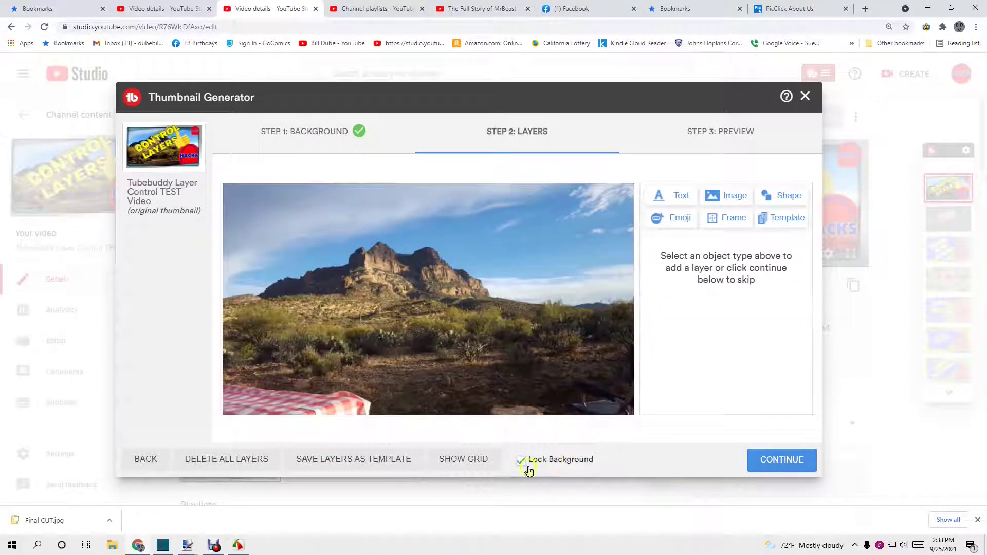
- Unlock the background, then shrink the desert photo and centre it on the canvas
left_click(233, 408)
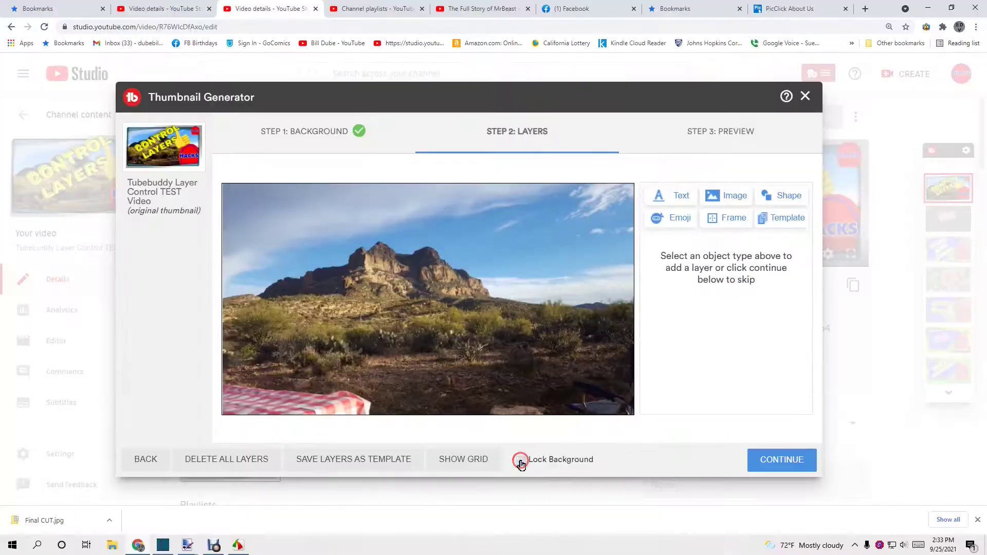
left_click(521, 464)
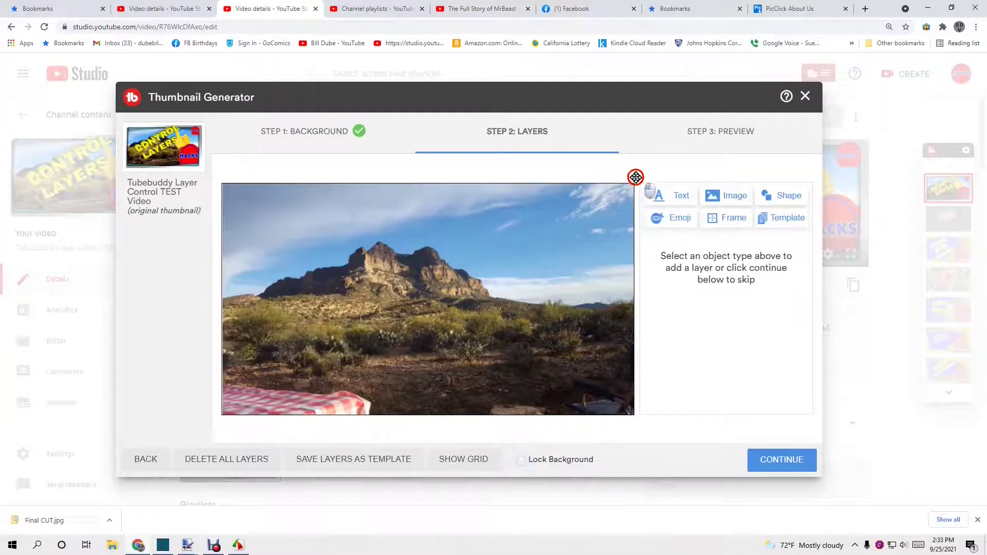
left_click(582, 223)
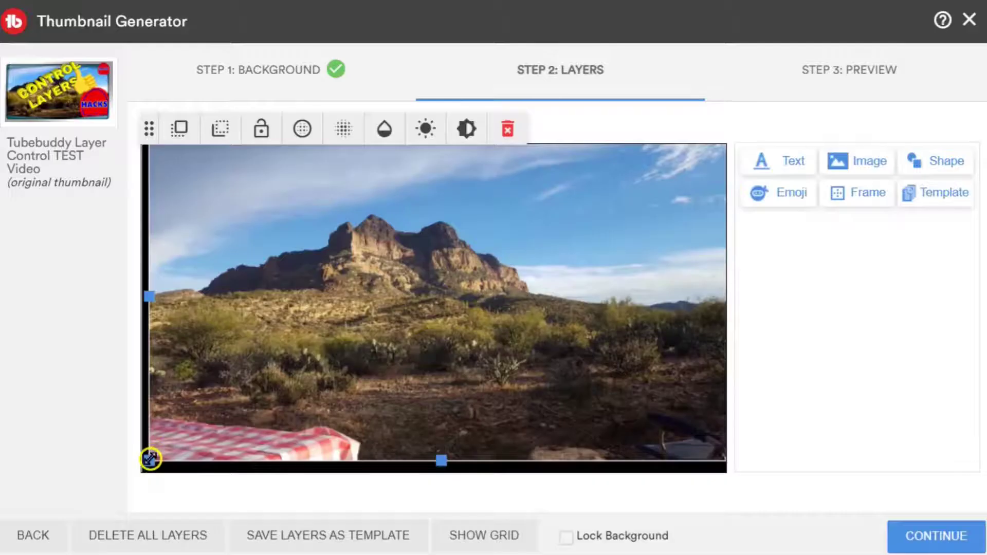
left_click_drag(228, 406, 366, 337)
left_click_drag(529, 238, 438, 289)
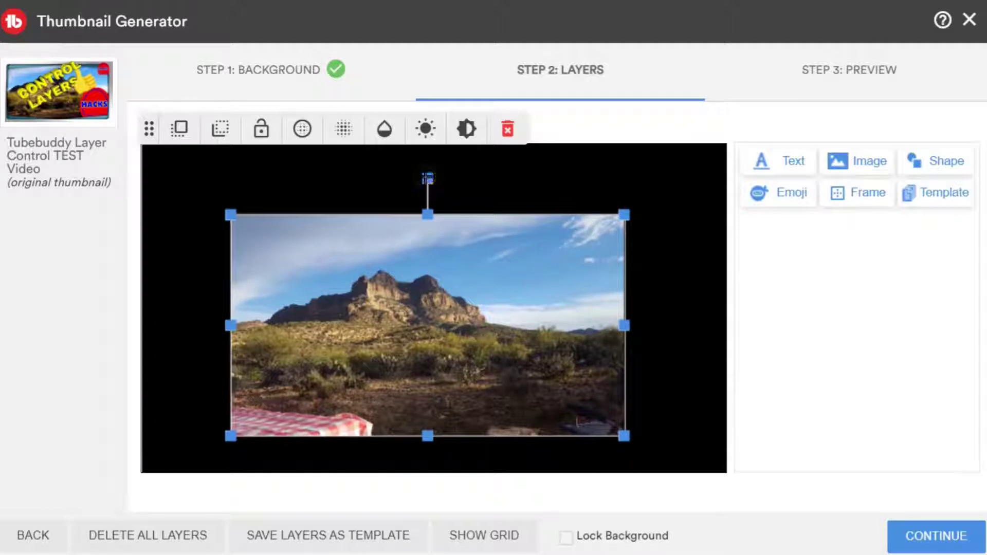
- Tilt the photo slightly clockwise, resize it from the right side, then delete all layers
mouse_move(427, 178)
left_mouse_down()
mouse_move(465, 176)
mouse_move(354, 191)
mouse_move(423, 177)
left_mouse_up()
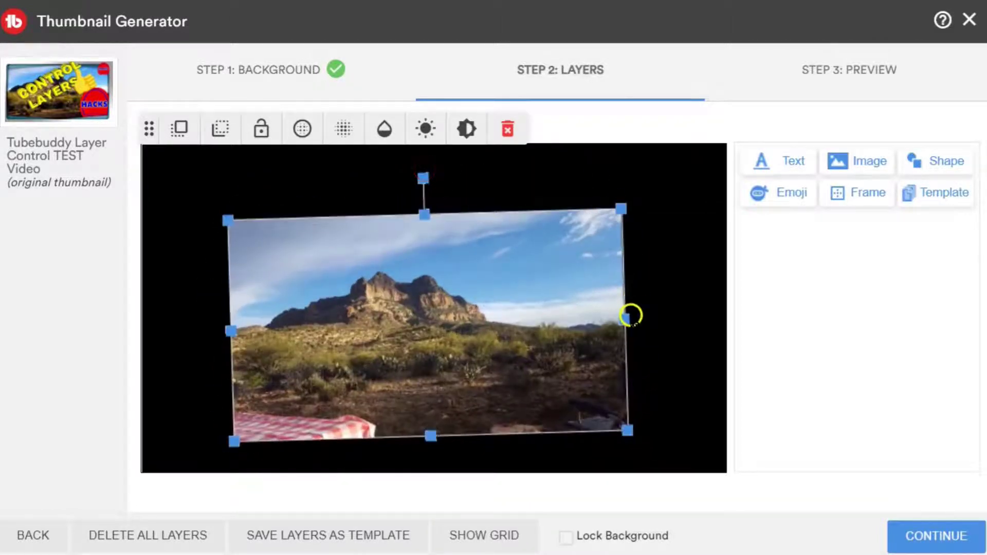
left_click_drag(627, 317, 669, 348)
left_click_drag(669, 429, 613, 403)
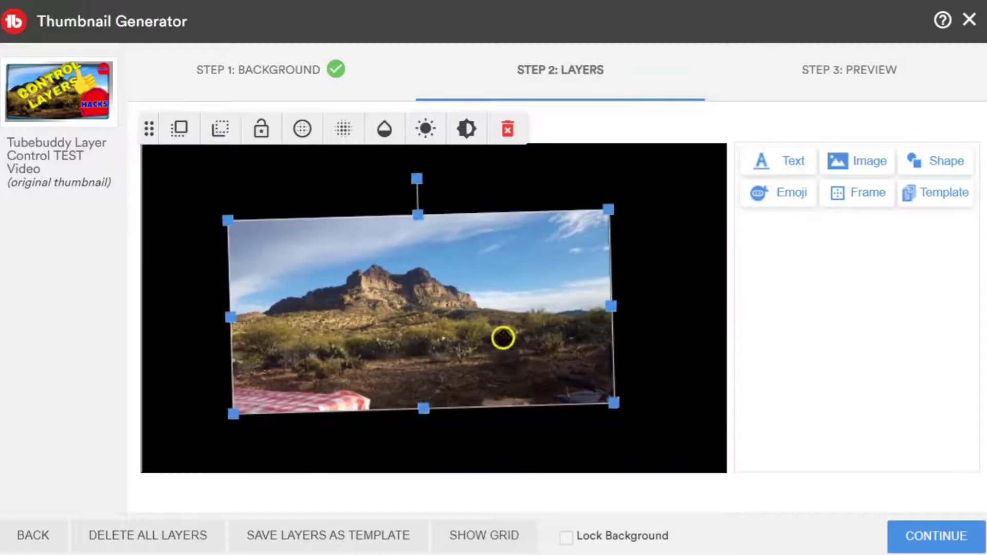
left_click(190, 542)
- Confirm deleting all layers, go back, and continue so the desert photo fills the canvas
left_click(634, 151)
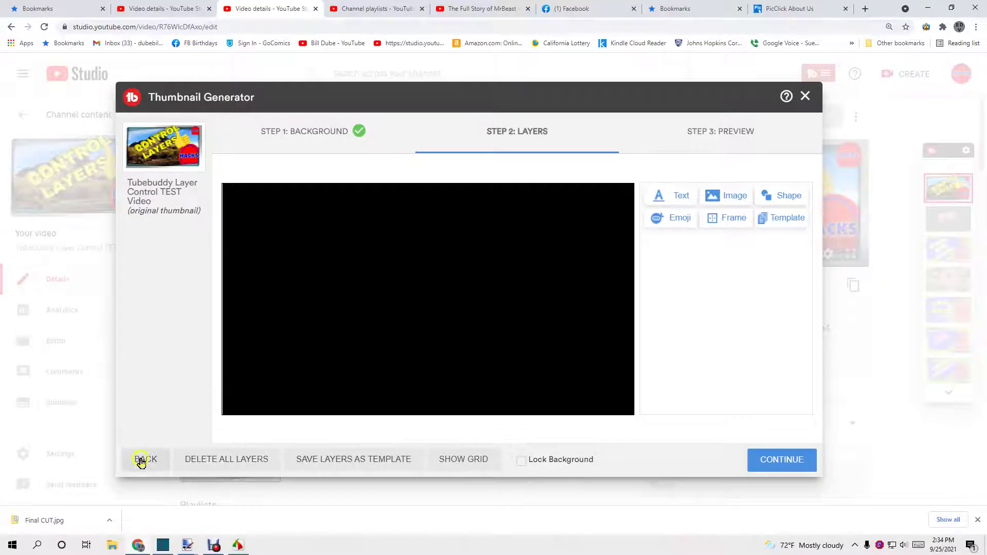
left_click(140, 461)
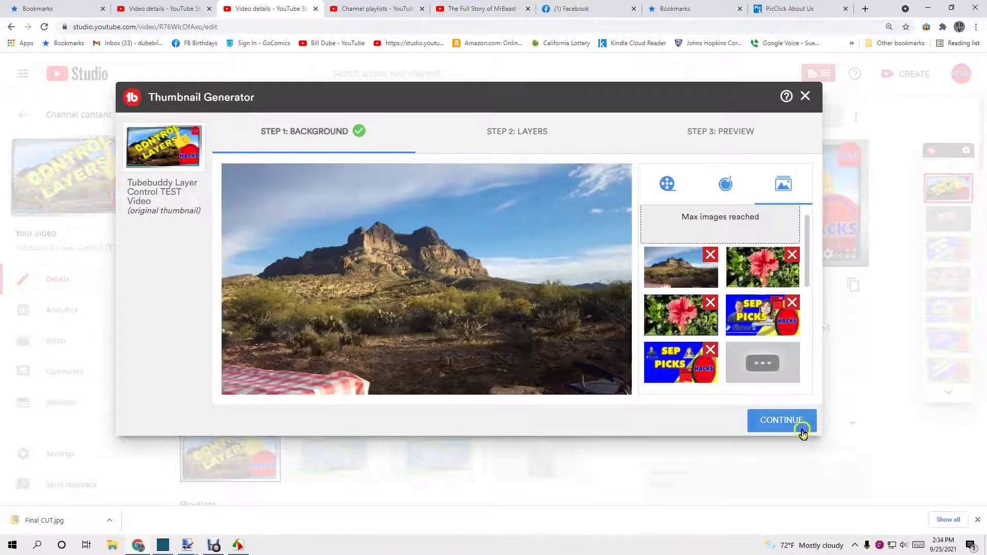
left_click(800, 430)
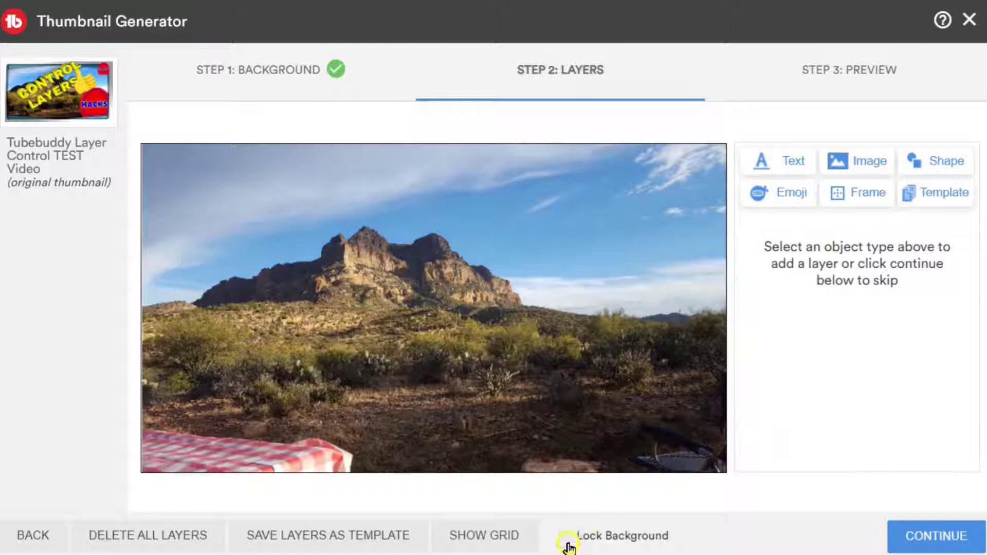
- Enlarge the desert background by dragging its top-right corner outward, then add a text layer
left_click(431, 305)
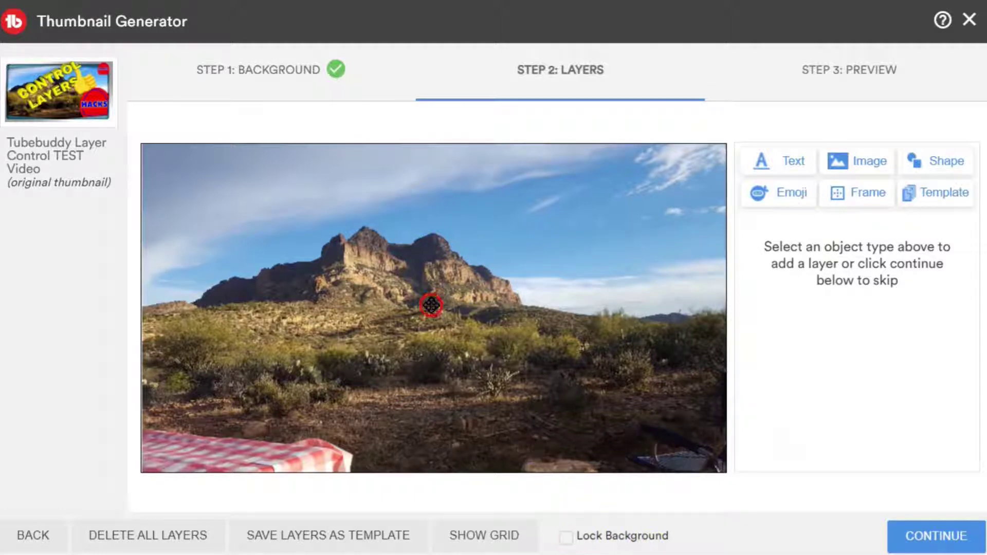
left_click(725, 144)
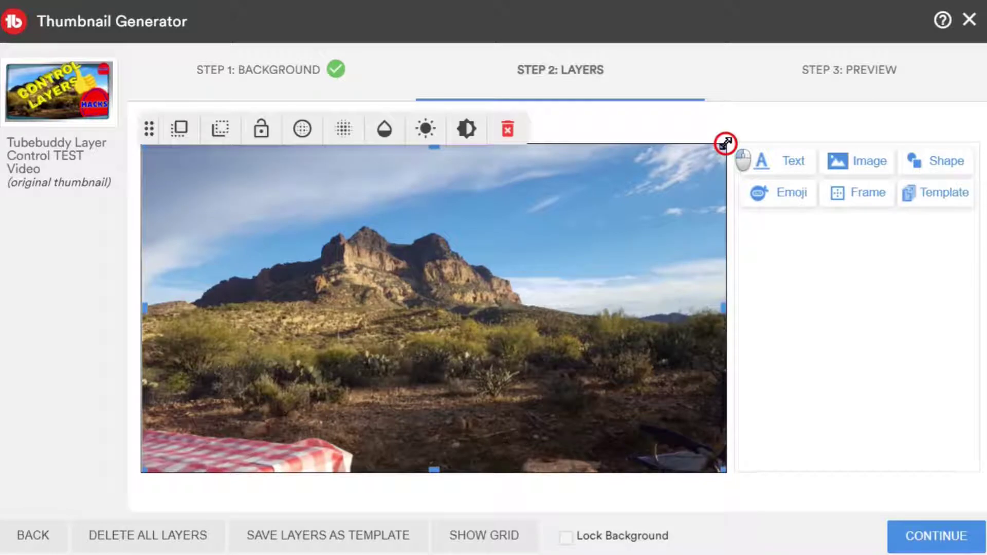
left_click_drag(726, 144, 778, 110)
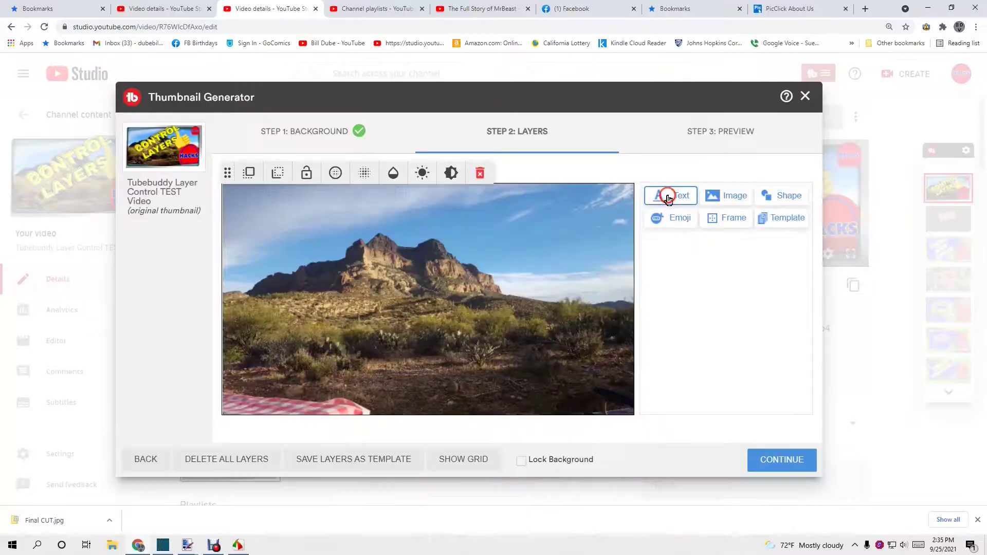
left_click(777, 163)
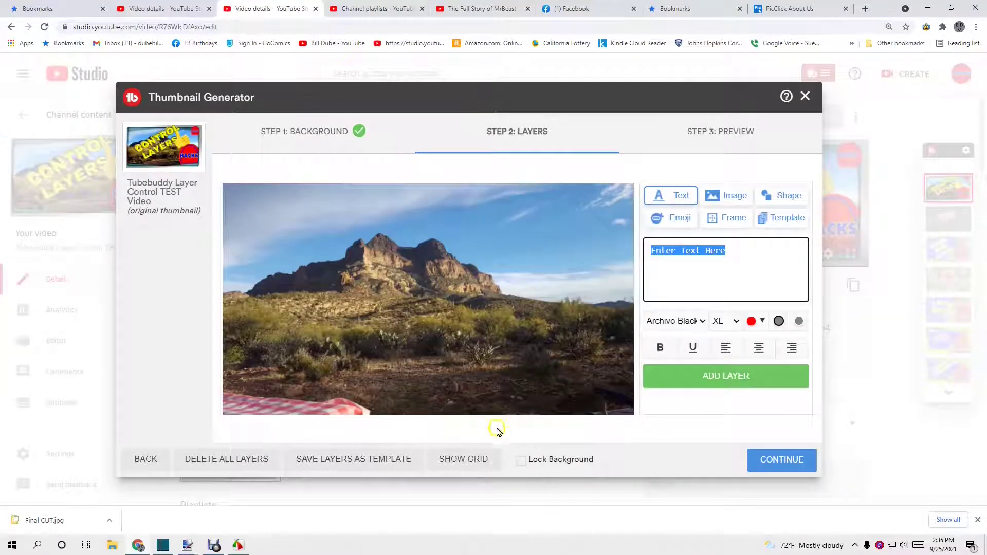
- Show the canvas grid and add a red Archivo Black text layer reading 'CONTROL LAYERS'
left_click(459, 460)
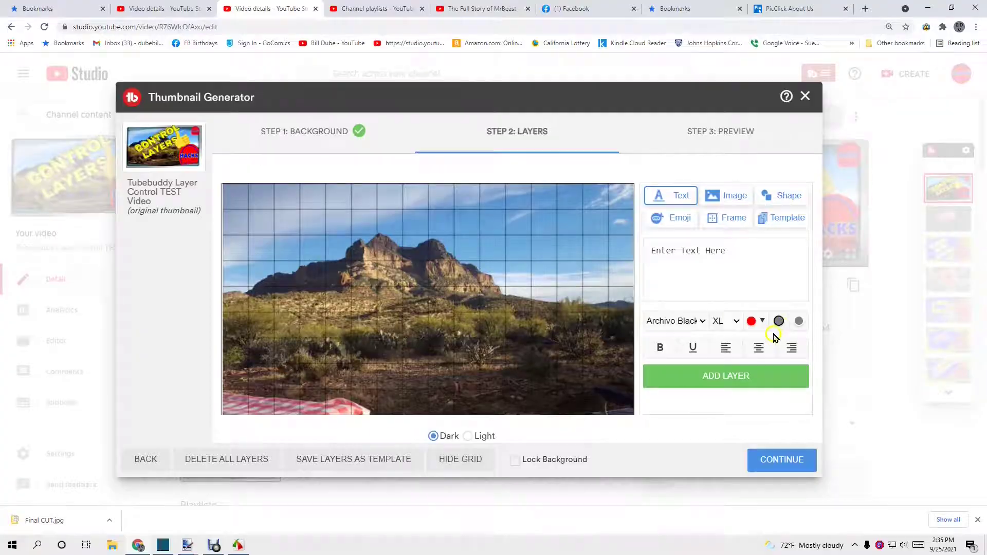
left_click(695, 251)
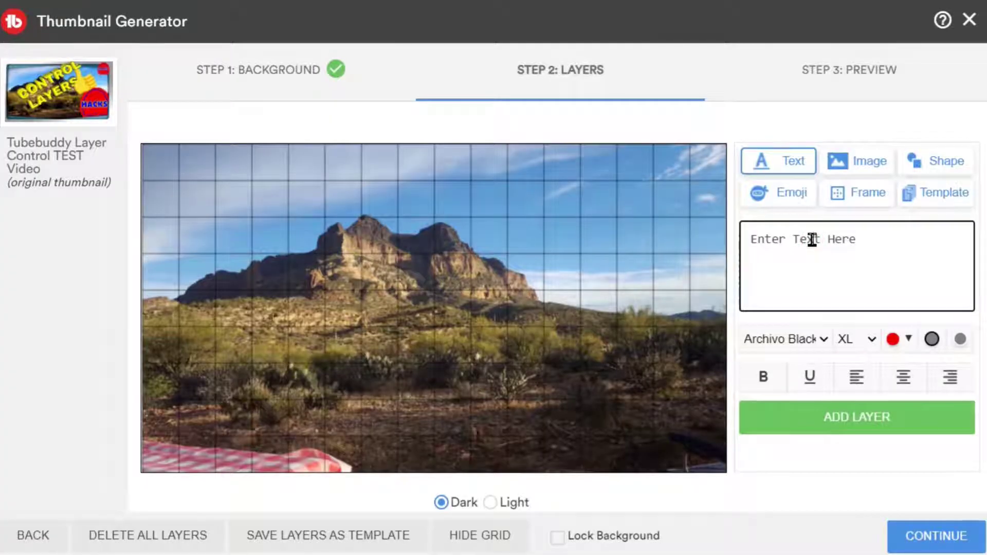
type("CONTROL ")
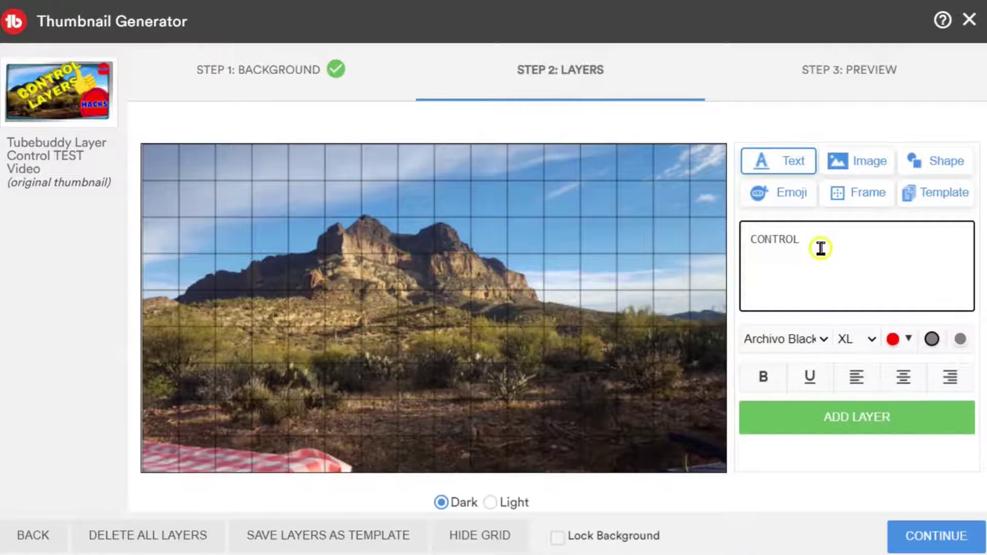
type("LAYERS")
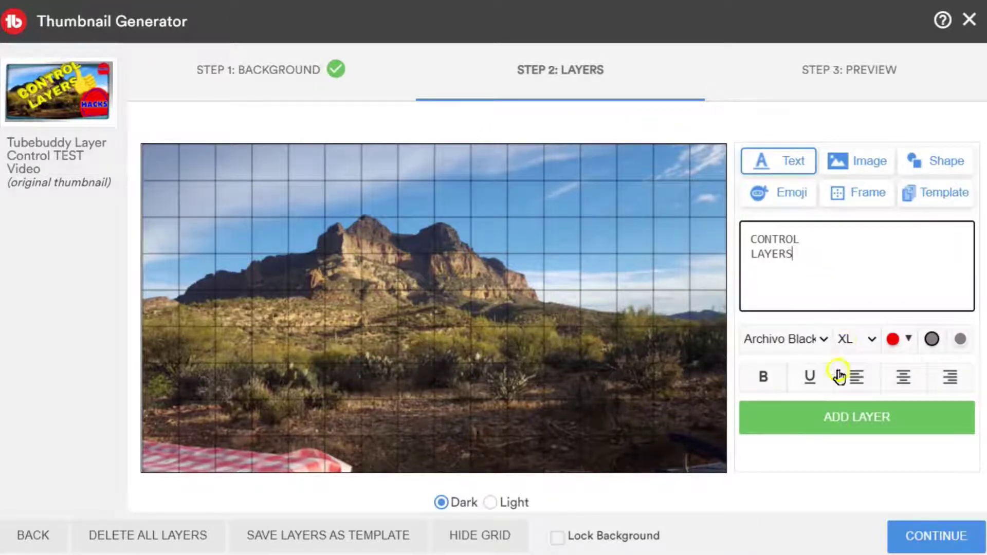
left_click(845, 418)
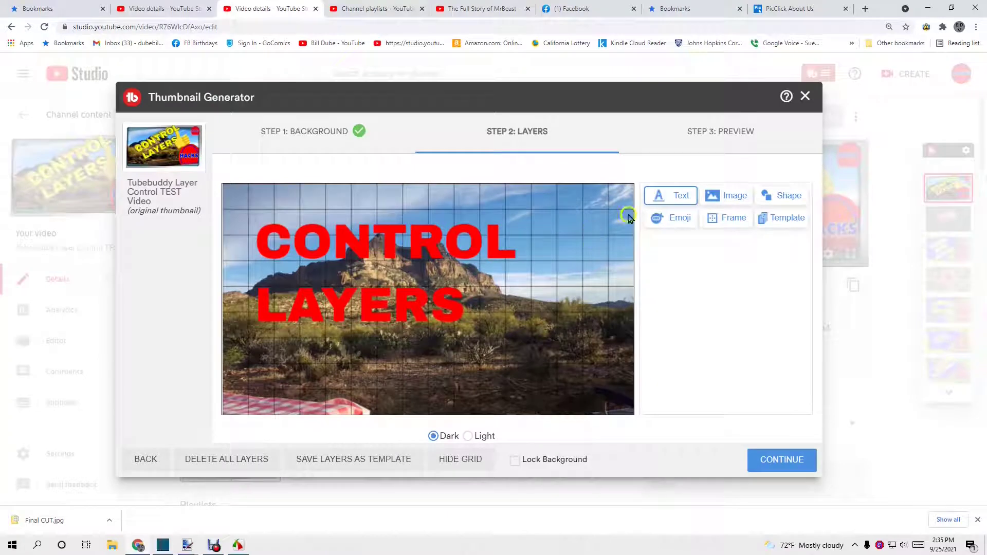
- Delete LAYERS from the text layer so it reads just 'CONTROL'
left_click(449, 246)
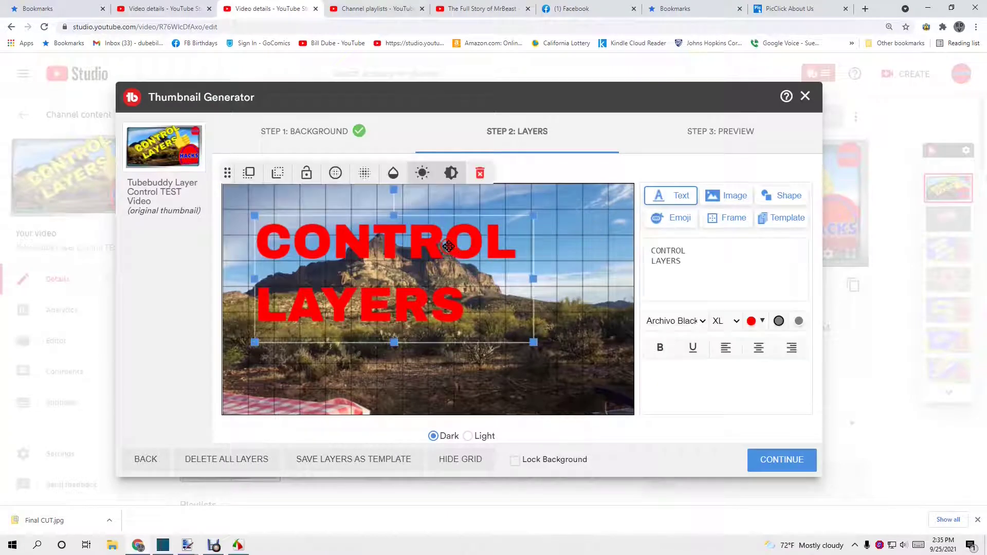
double_click(686, 261)
key("ctrl+c")
key("BackSpace")
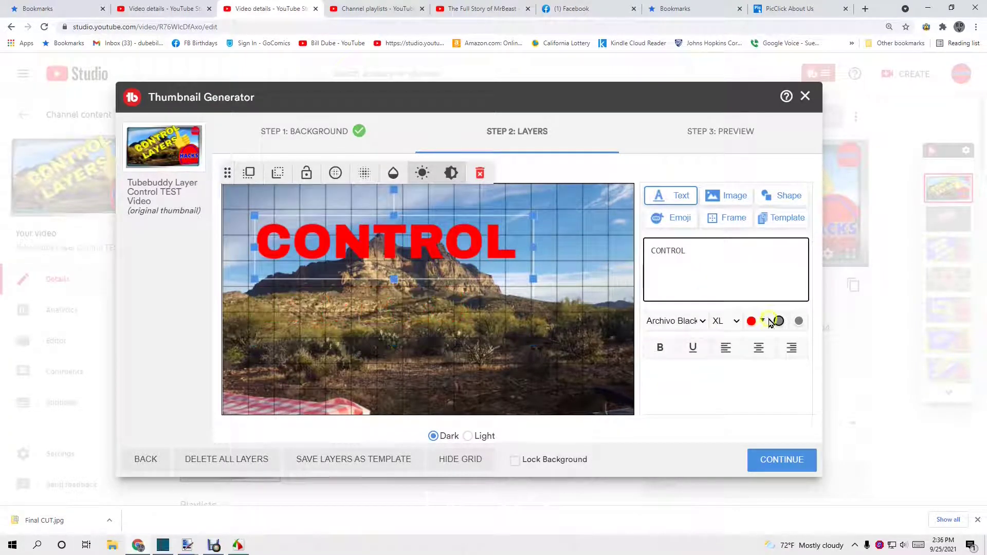
- Colour the CONTROL text #ffff00 with a black outline and lock the layer
left_click(764, 321)
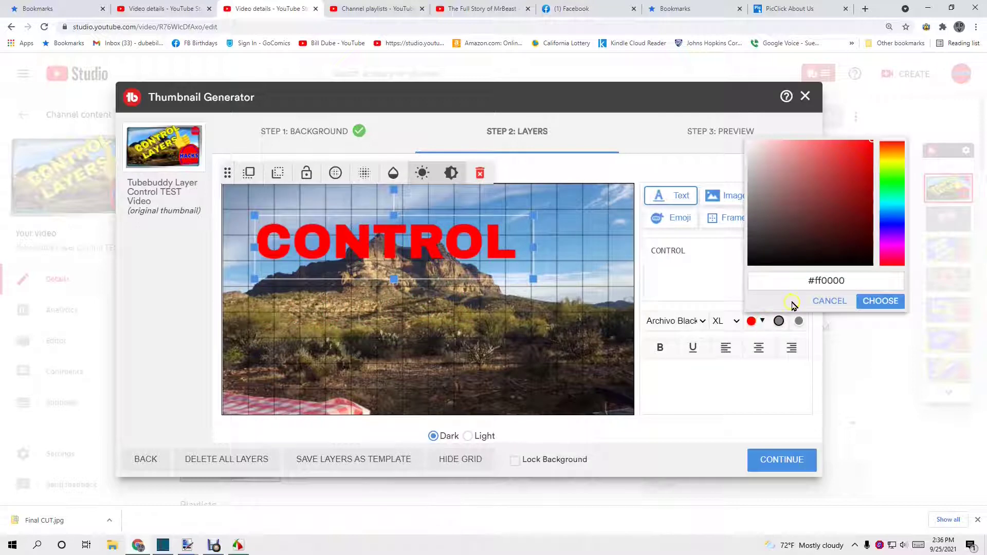
type("#ffff00")
left_click(879, 302)
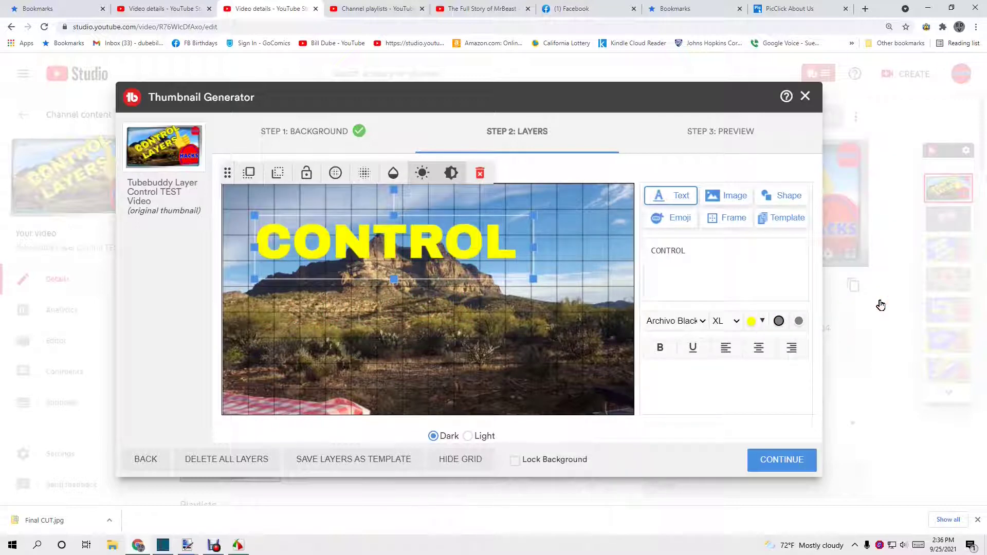
left_click(779, 321)
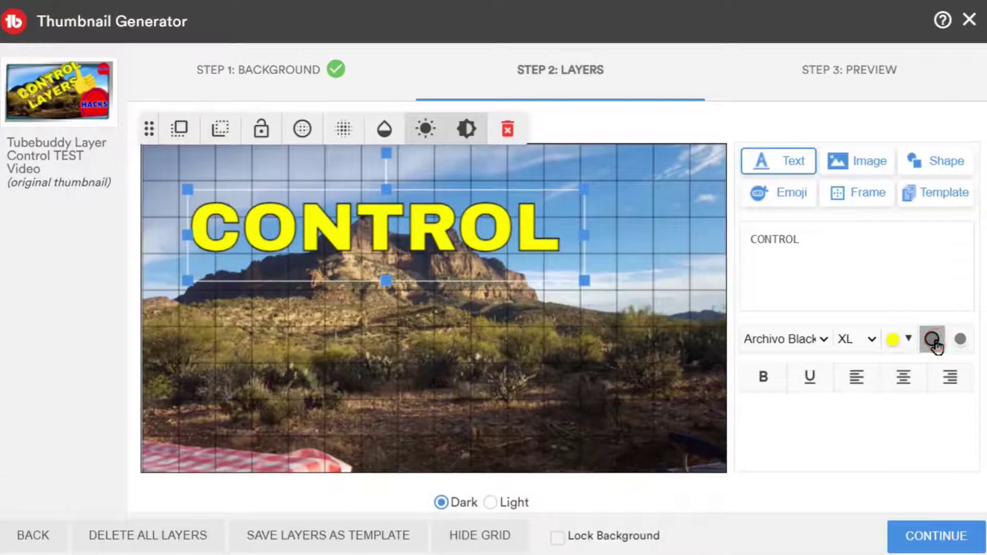
left_click(568, 227)
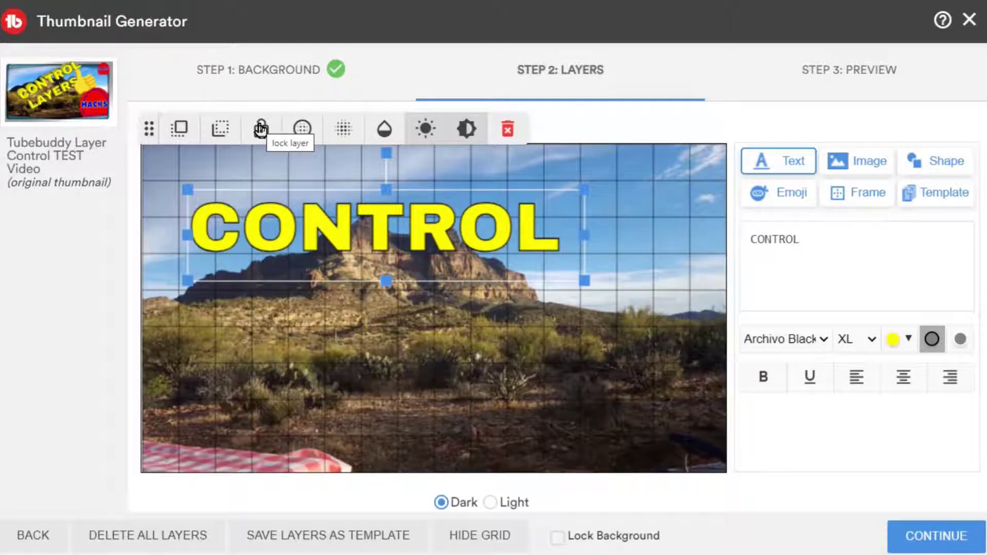
left_click(261, 129)
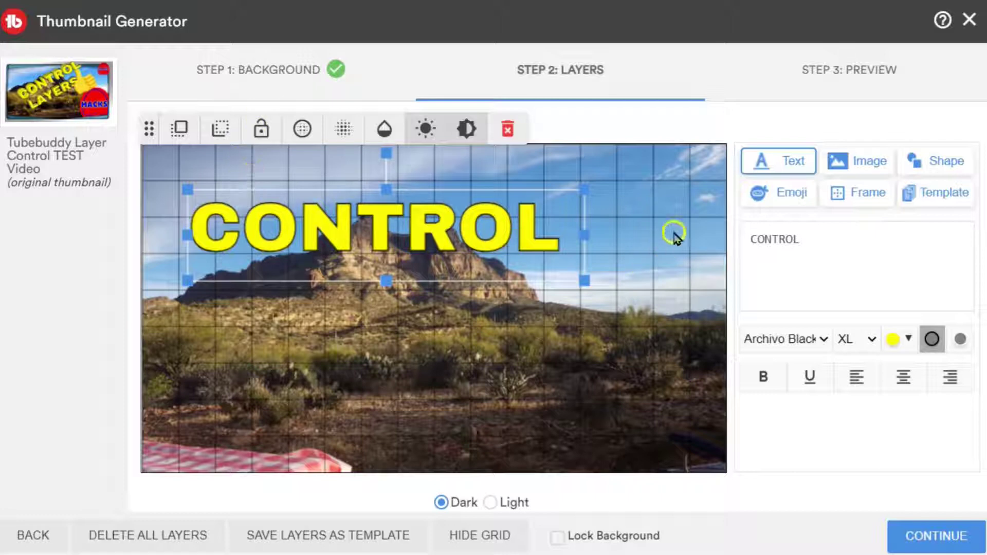
- Add a second CONTROL text layer with the outline turned on
left_click(775, 161)
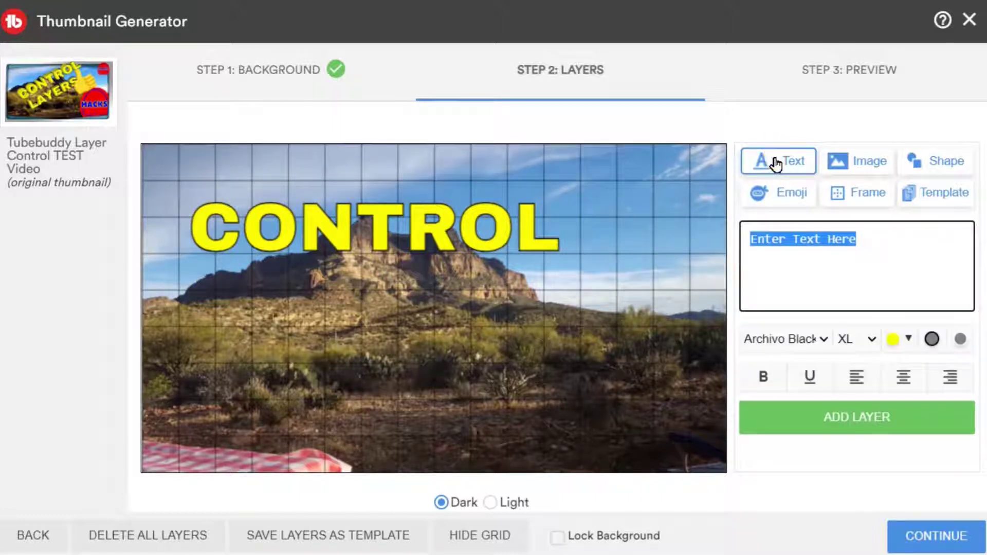
left_click(868, 235)
type("CONTROL")
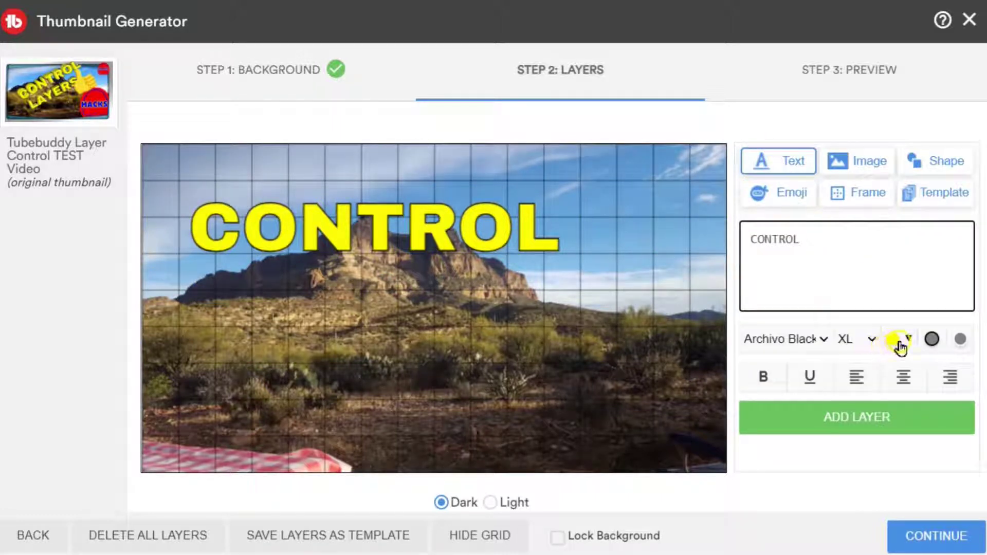
left_click(932, 340)
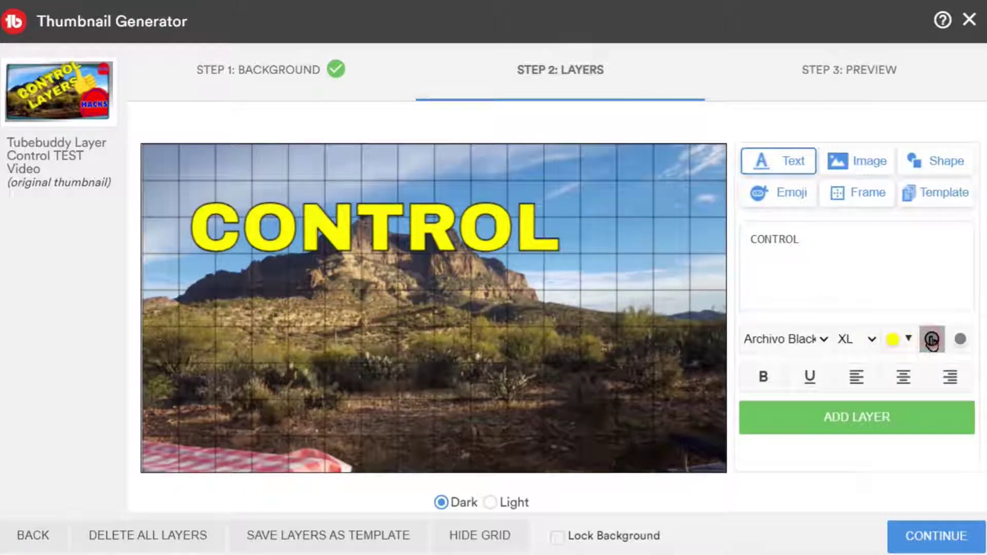
left_click(841, 424)
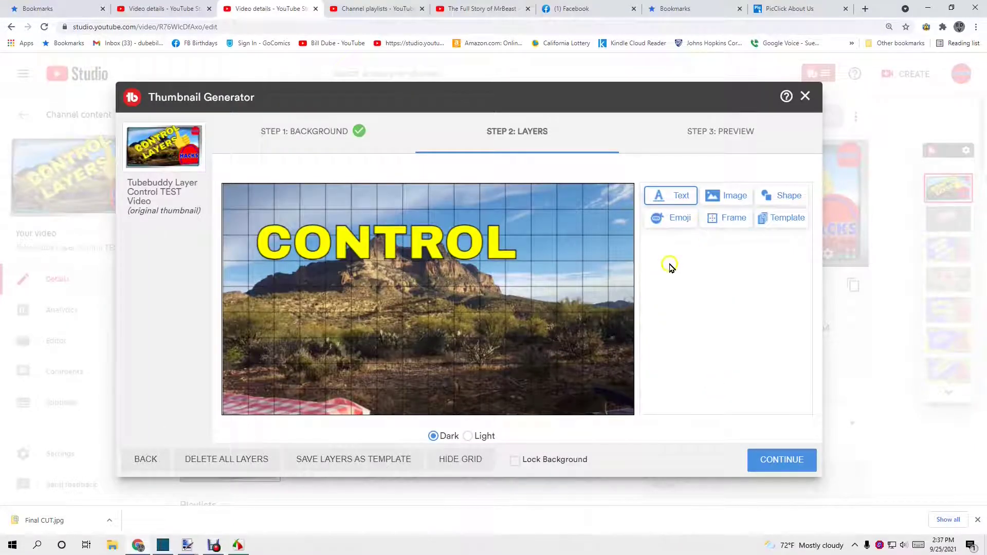
- Select CONTROL, give it a dark shadow and nudge it slightly right and down
left_click(671, 206)
left_click(497, 199)
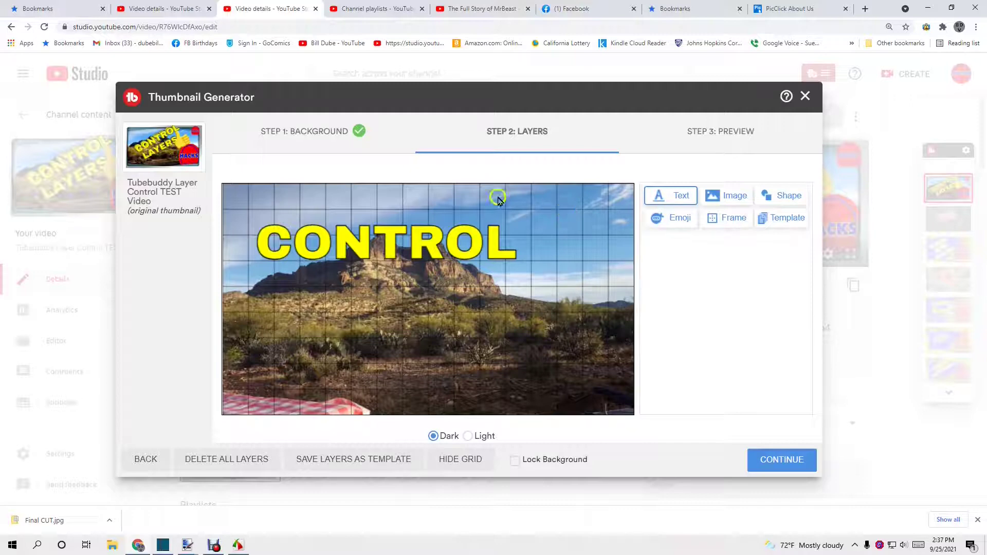
left_click(335, 173)
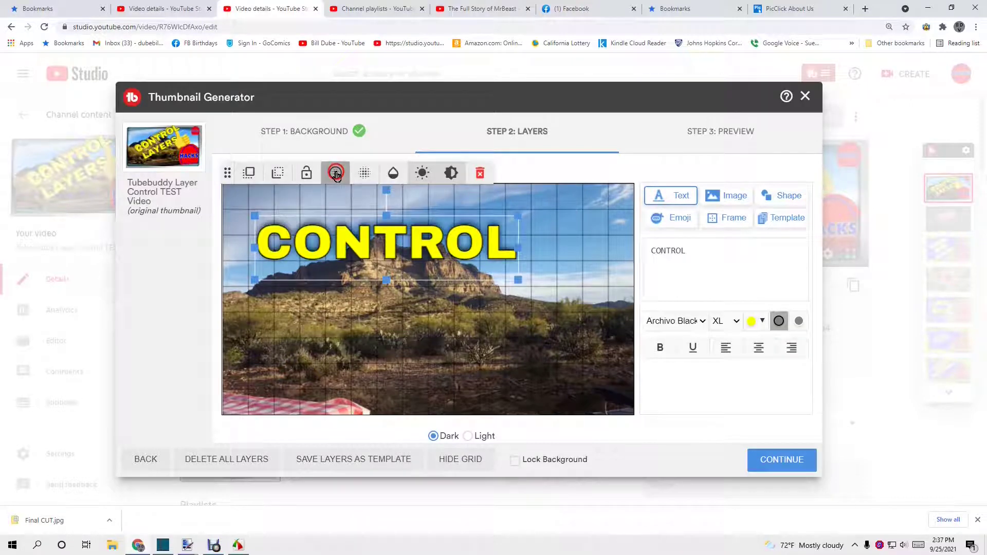
left_click_drag(455, 267, 457, 268)
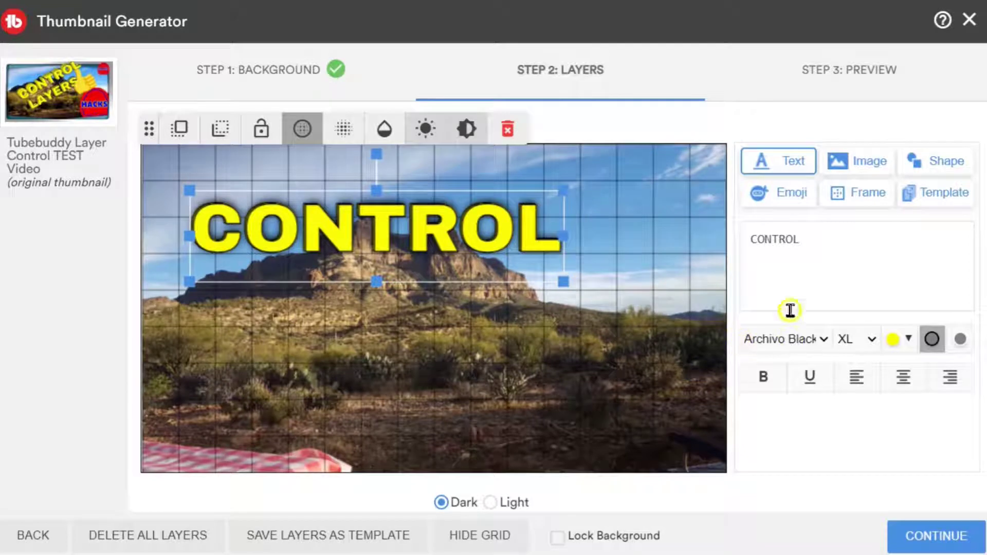
left_click_drag(819, 247, 734, 254)
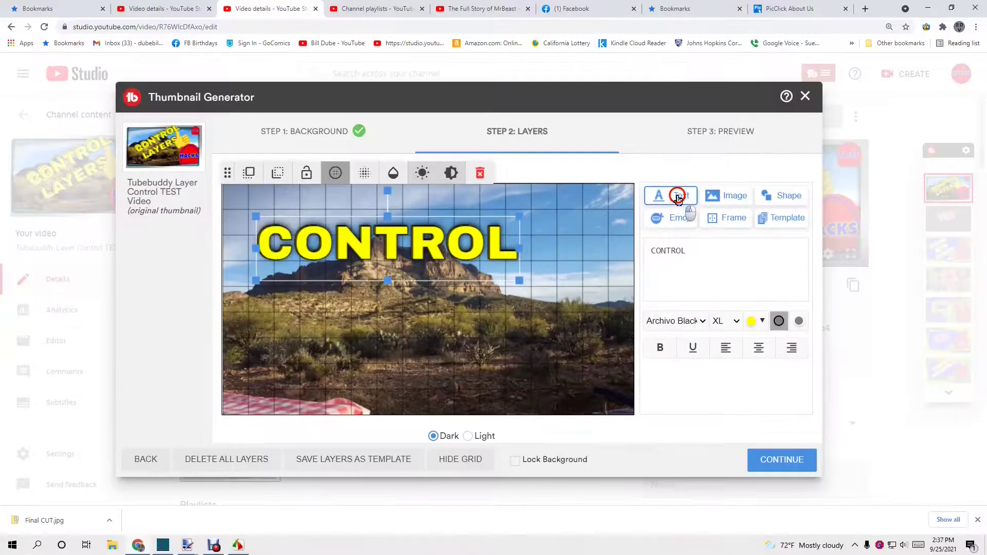
- Add a yellow LAYERS text layer and drag it down directly beneath CONTROL
left_click(677, 198)
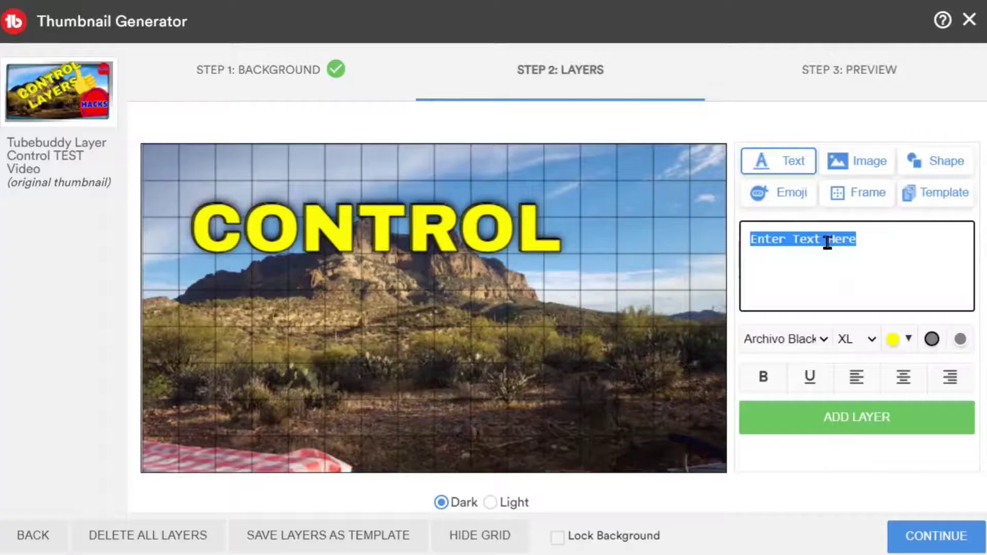
type("LAYERS")
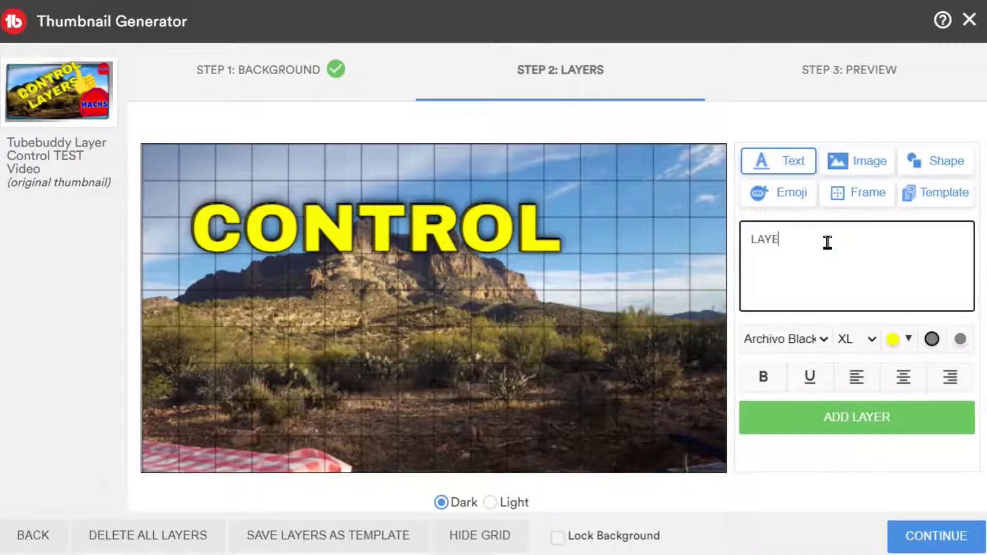
left_click(838, 425)
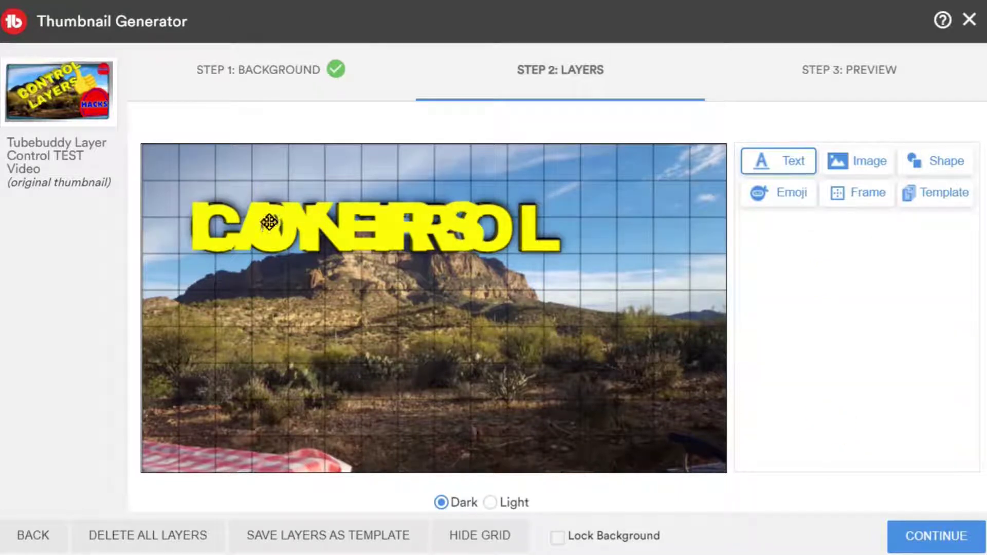
left_click_drag(311, 230, 310, 282)
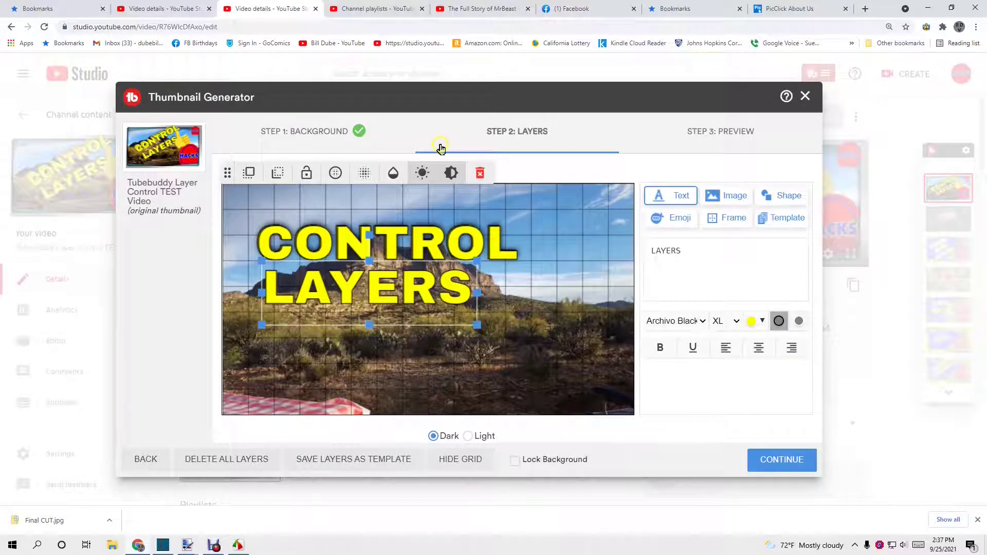
left_click(670, 195)
- Paste LAYERS as a second text layer, move it below CONTROL and add a dark shadow
key("ctrl+v")
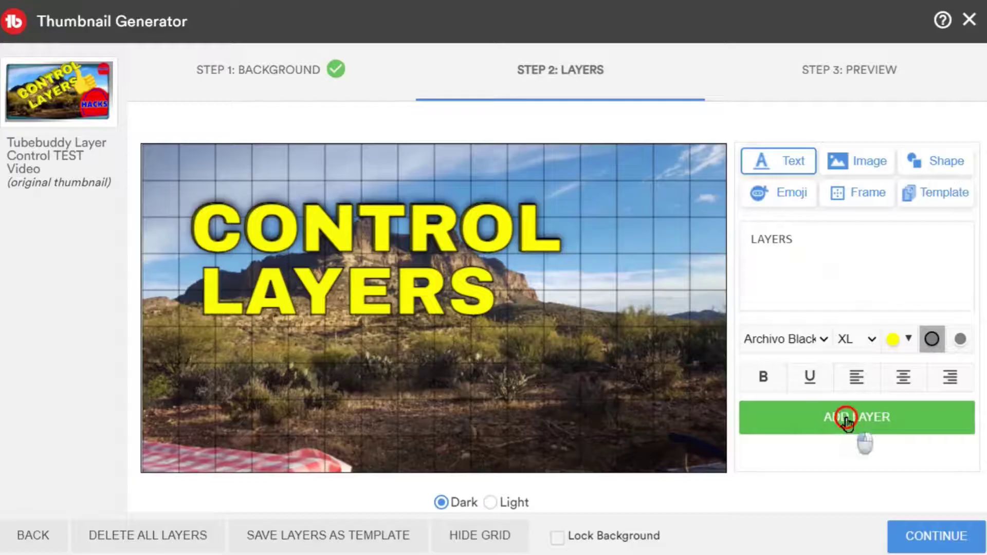
left_click(717, 376)
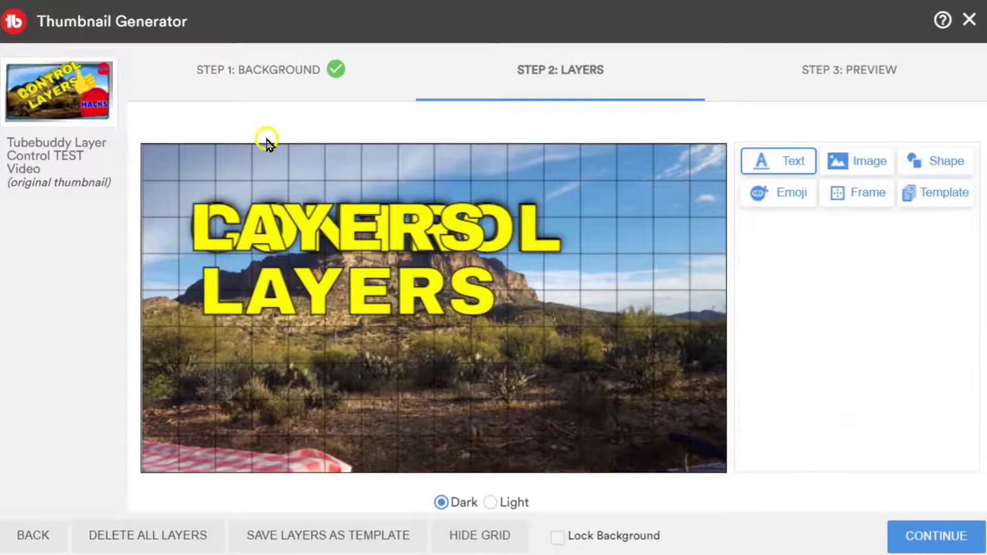
left_click(308, 304)
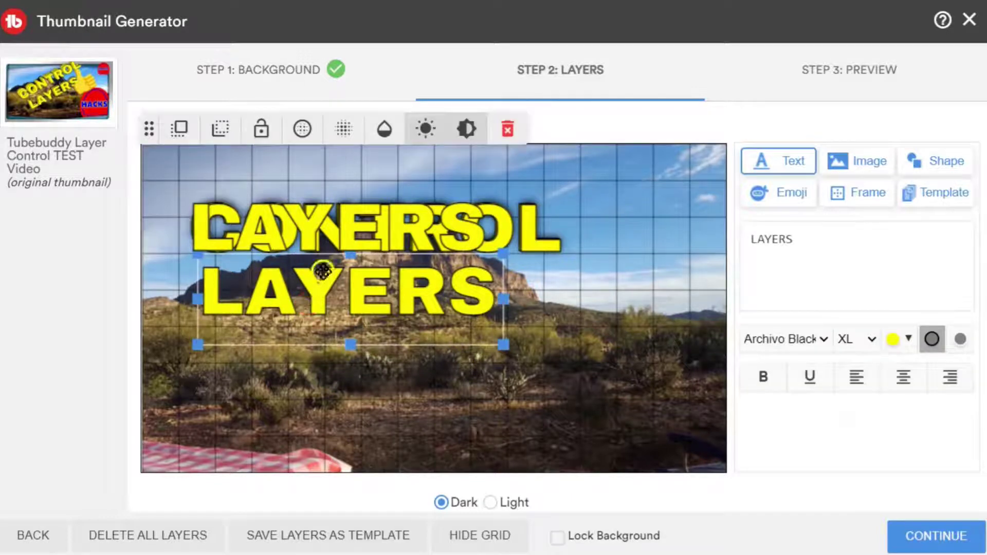
left_click(331, 223)
left_click_drag(331, 223, 342, 293)
left_click(302, 129)
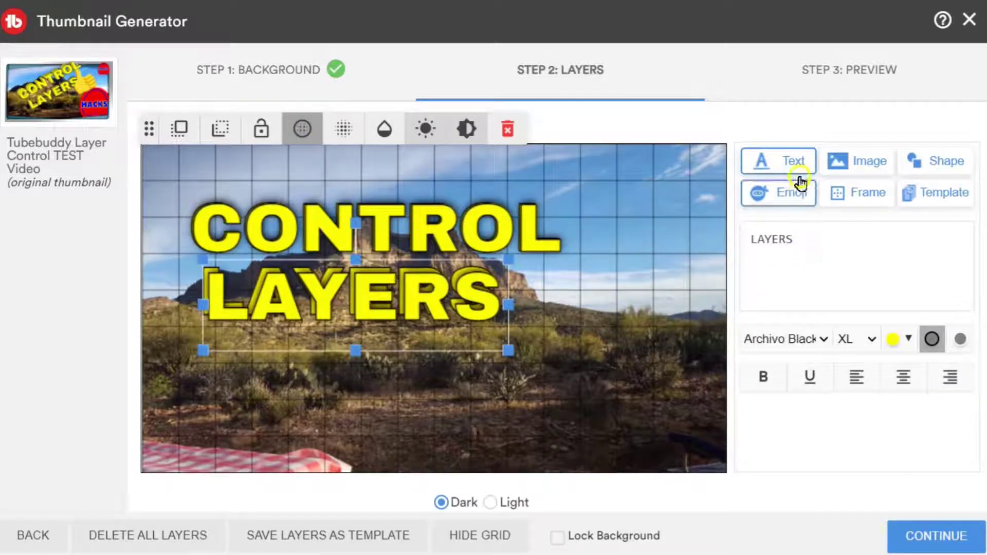
- Add another outlined, shadowed LAYERS text layer and drag it onto the line below CONTROL
left_click(791, 154)
type("LAYERS")
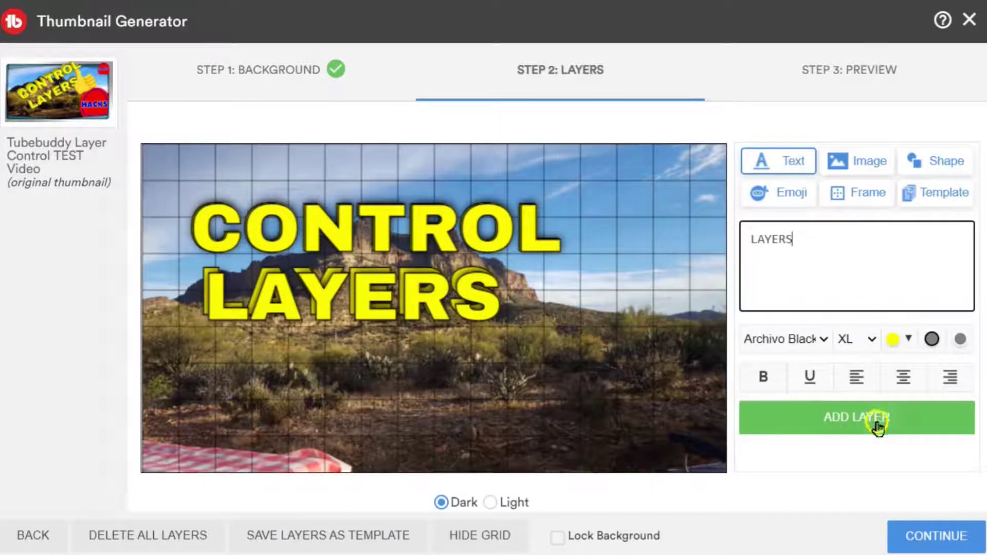
left_click(965, 344)
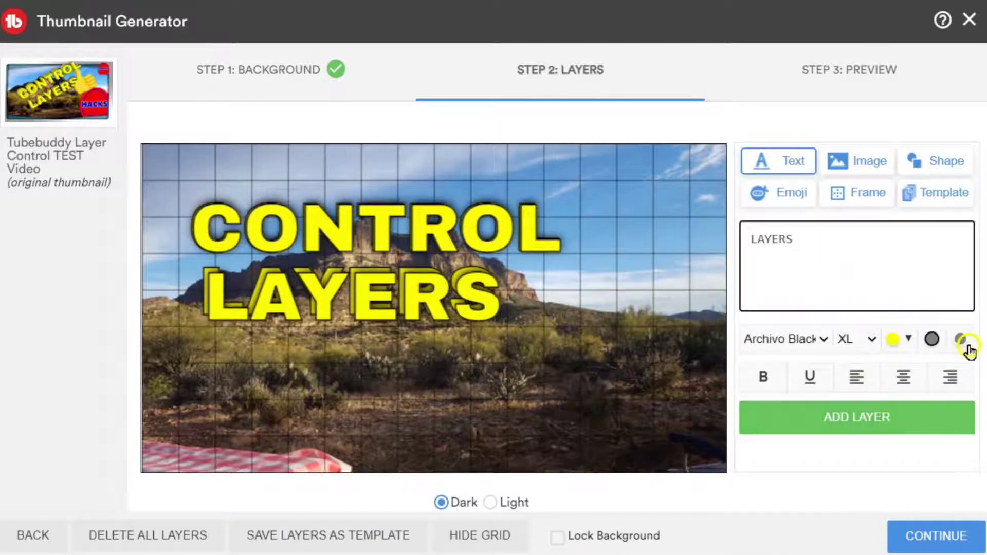
left_click(931, 338)
left_click(880, 419)
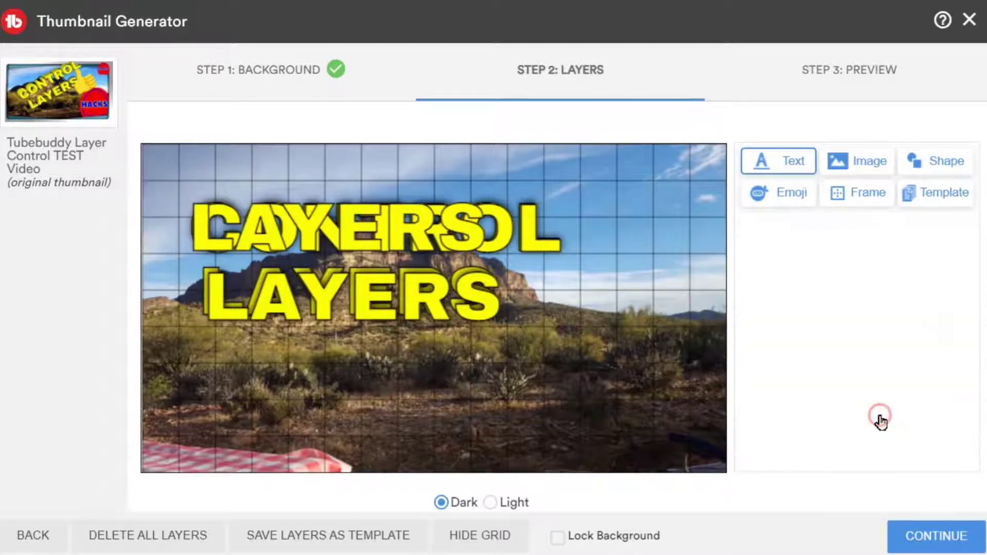
left_click_drag(355, 227, 354, 304)
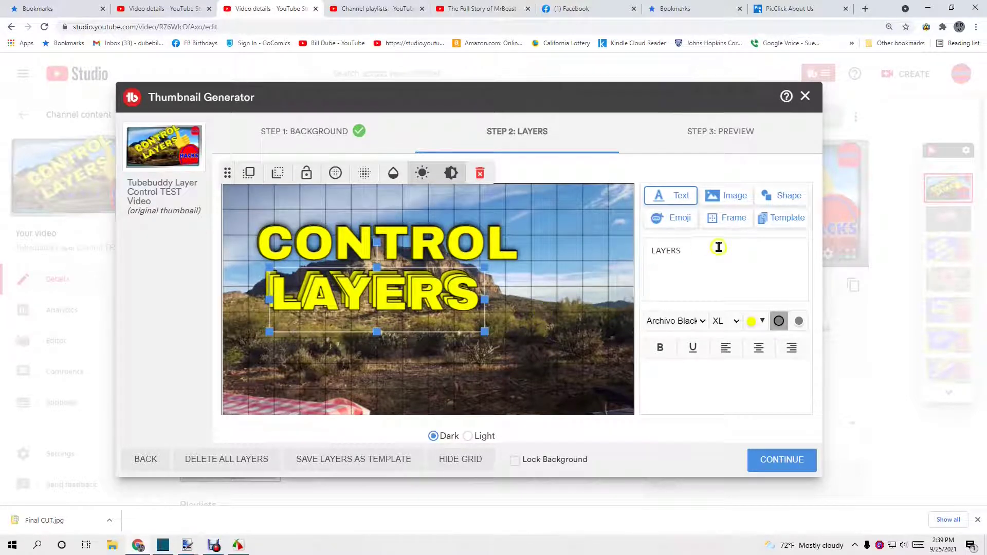
- Add the red HACKS badge and the silver frame border, with the background locked
left_click(733, 195)
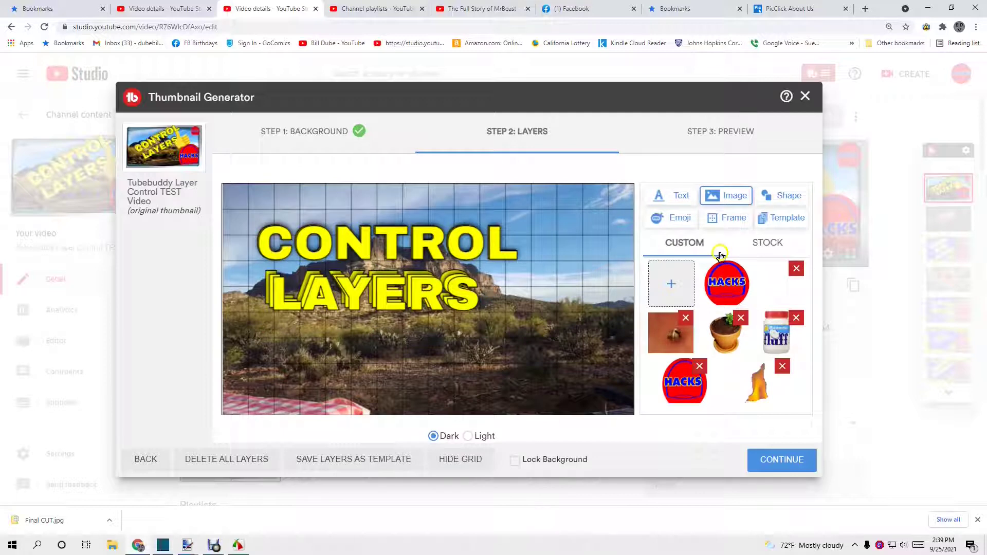
left_click(675, 385)
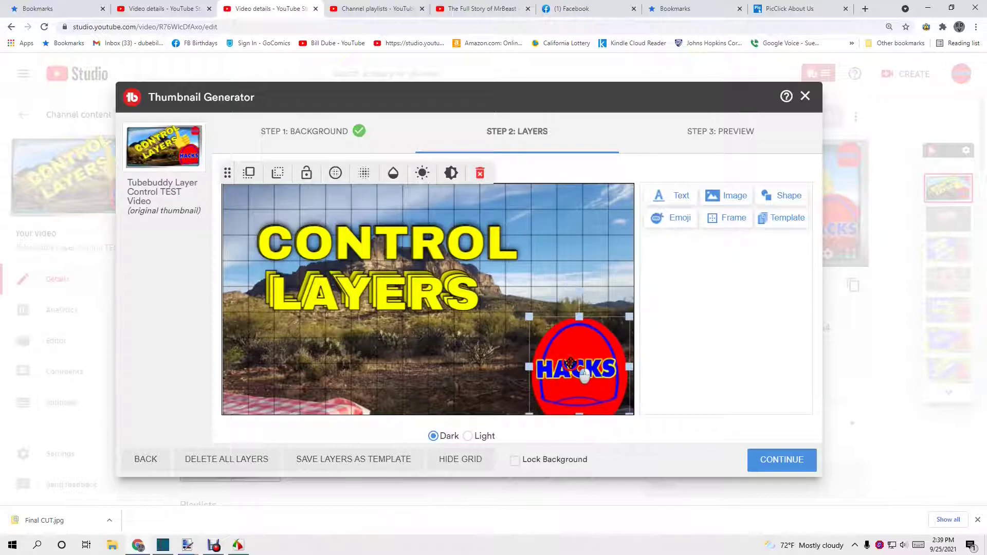
left_click(726, 217)
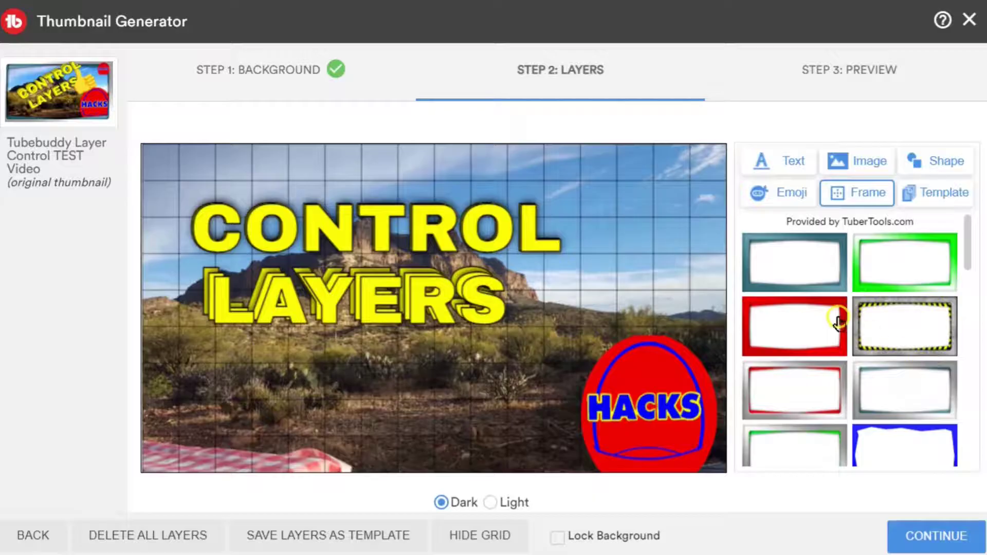
left_click(887, 394)
double_click(888, 394)
left_click(560, 538)
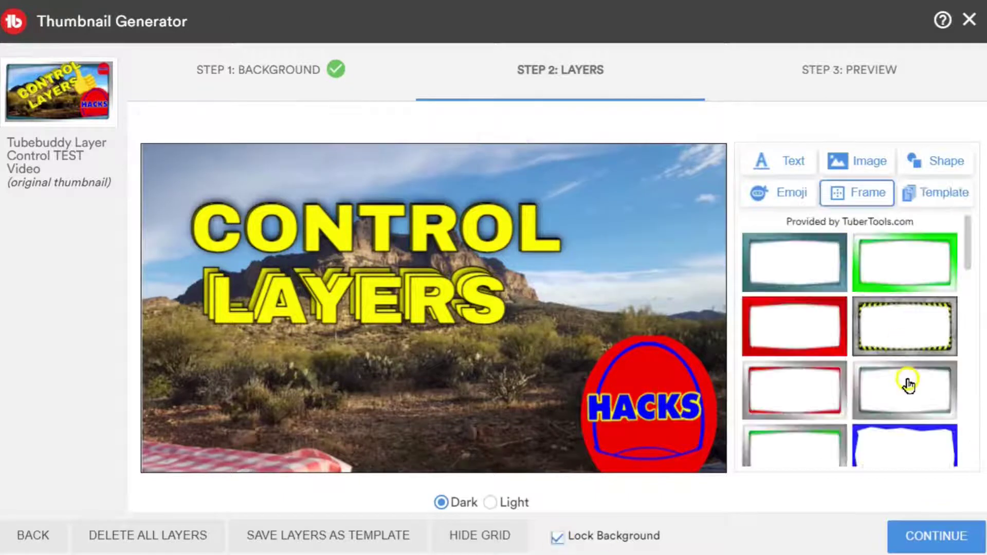
left_click(903, 380)
- Hide the alignment grid and move the frame layer in front of the HACKS badge
left_click(444, 505)
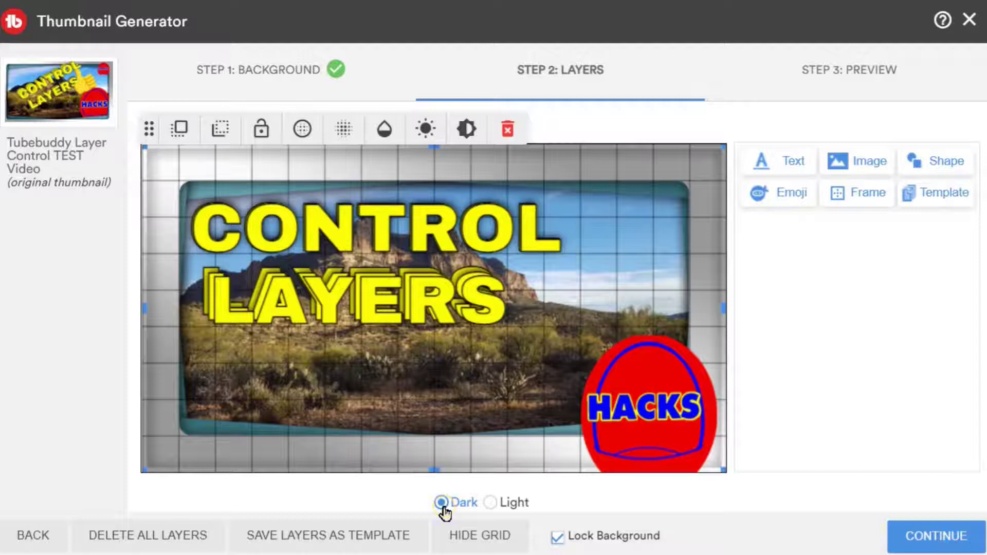
left_click(490, 502)
left_click(478, 537)
left_click(207, 150)
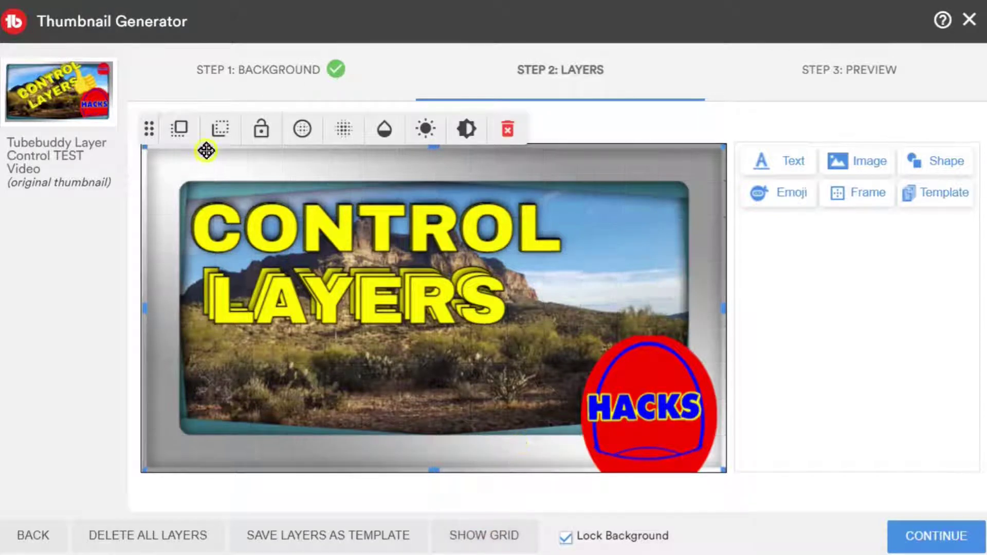
left_click(181, 129)
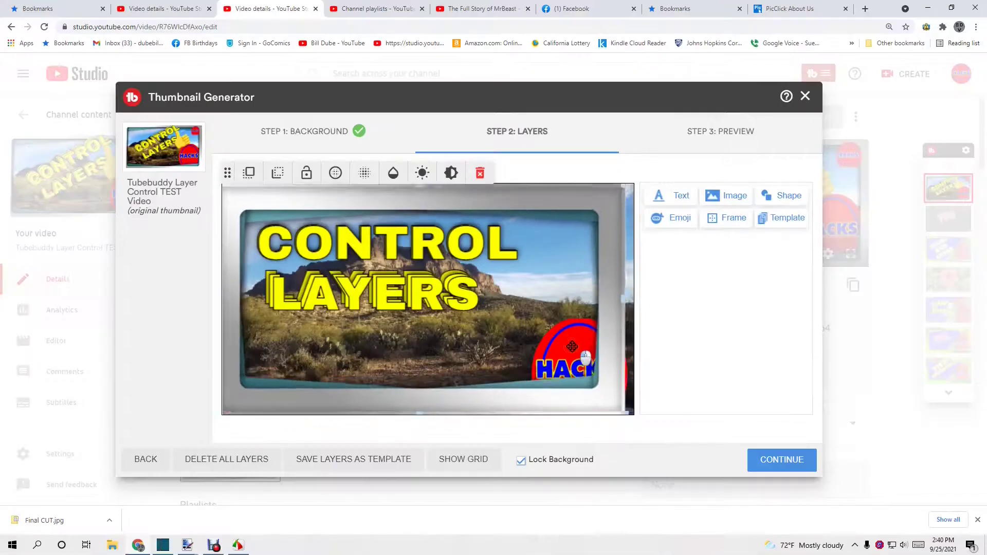
- Resize and reposition the silver frame and photo so the frame surrounds the whole canvas
left_click_drag(641, 372, 643, 412)
left_click_drag(576, 372, 575, 378)
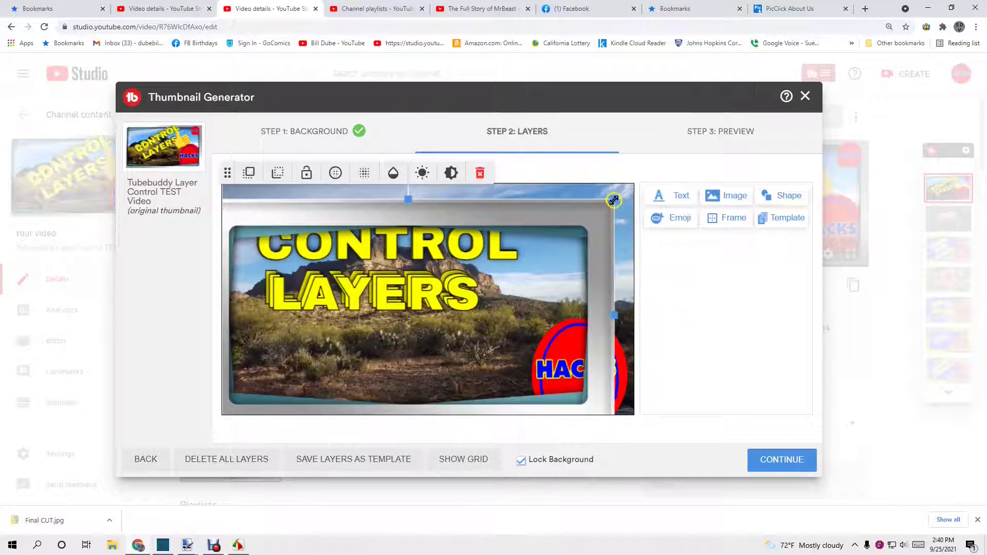
left_click_drag(614, 199, 634, 188)
left_click_drag(568, 206, 554, 222)
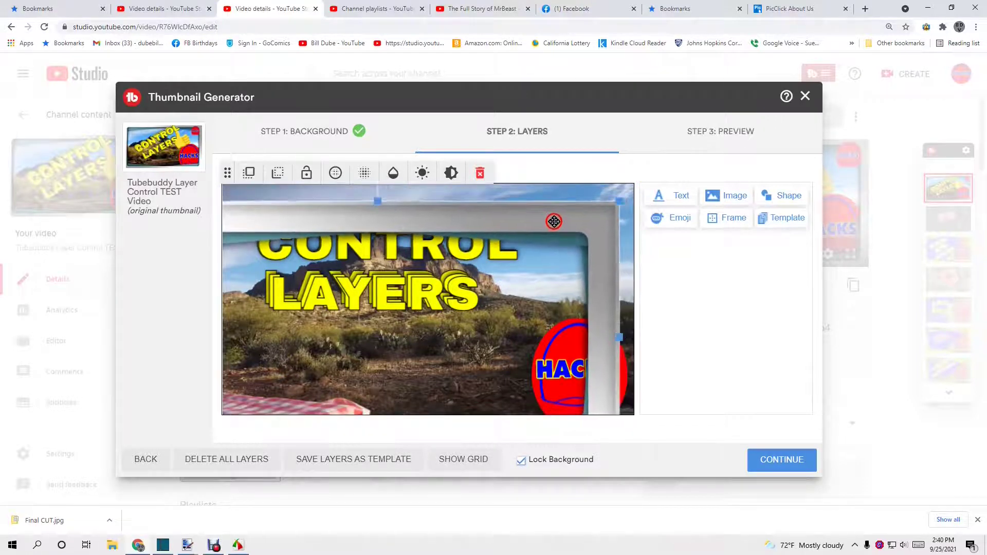
left_click_drag(618, 202, 610, 206)
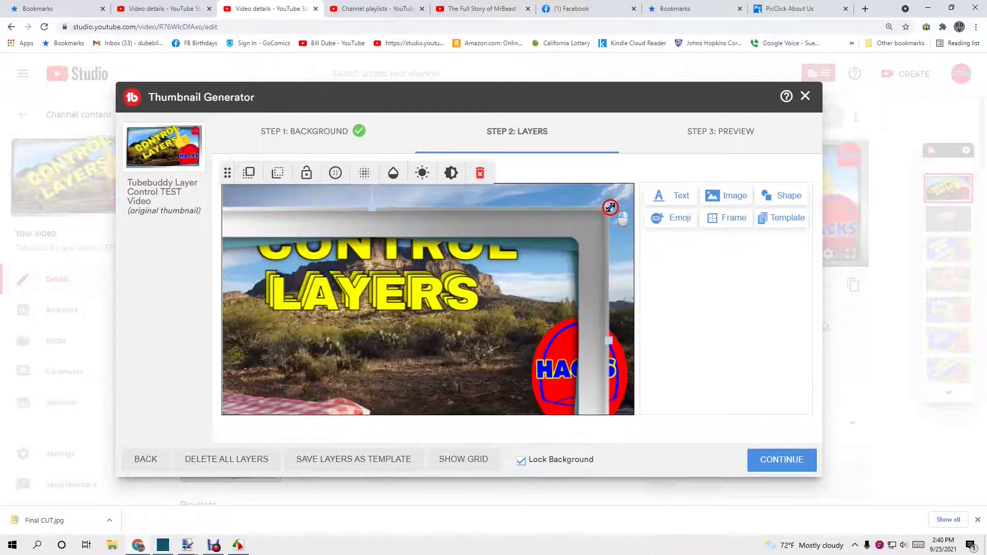
left_click(546, 224)
left_click_drag(546, 224, 601, 190)
key("ctrl+z")
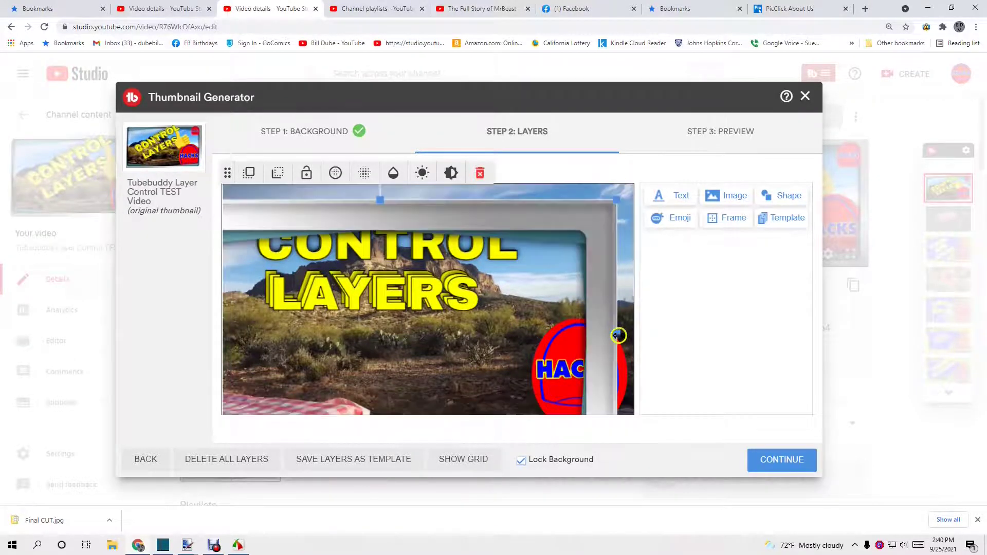
key("ctrl+y")
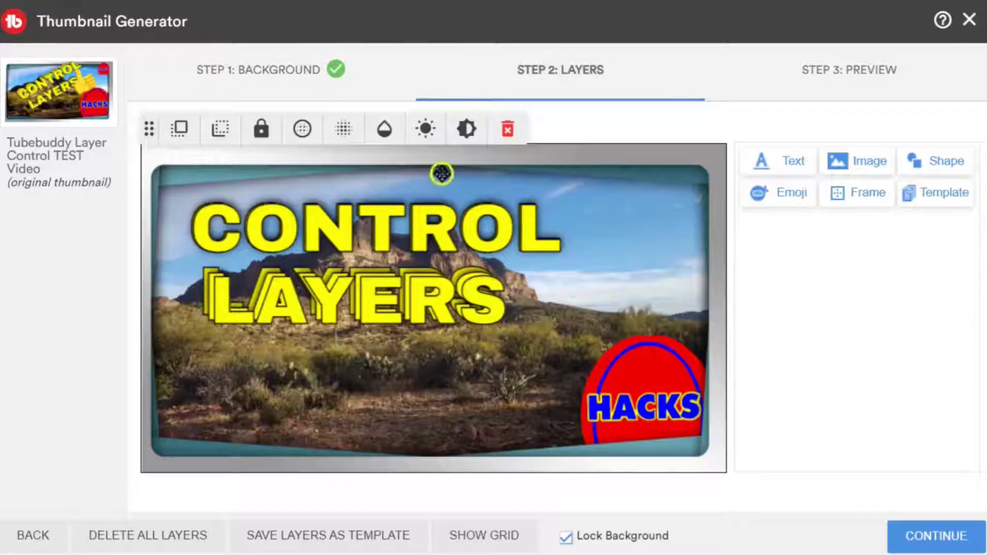
- Select the CONTROL text layer and bring it to the front
left_click(431, 248)
left_click(269, 253)
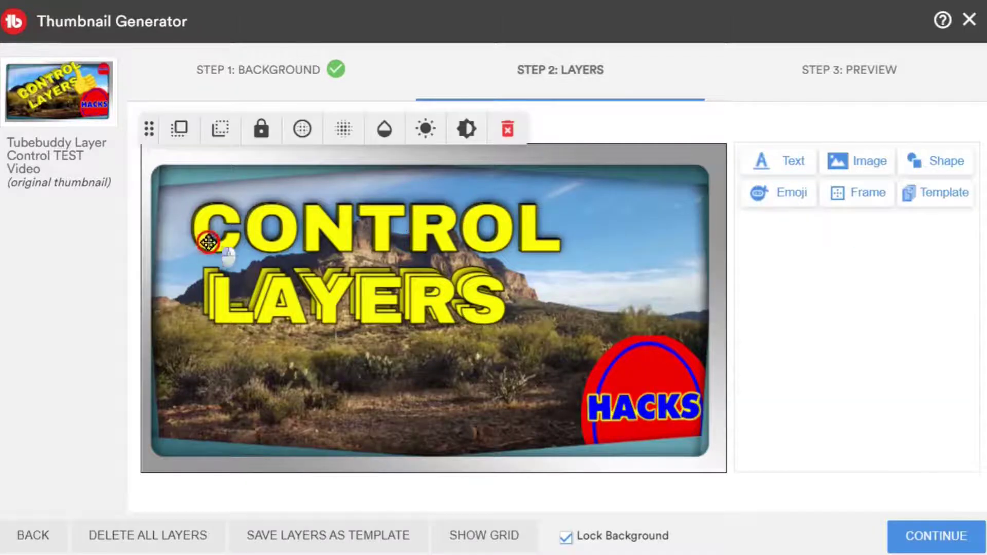
left_click(179, 138)
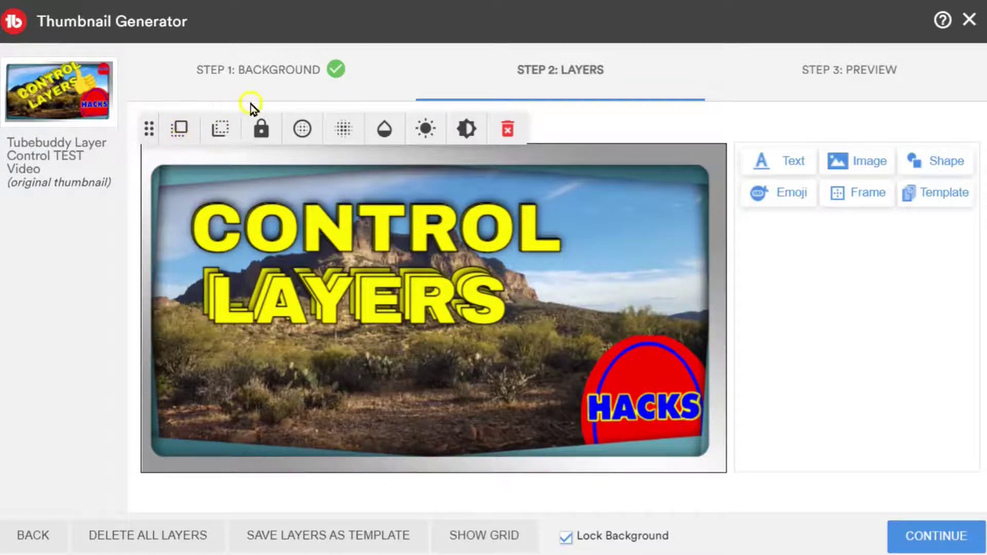
- Unlock the frame, move it off the canvas, and tilt CONTROL and LAYERS diagonally
left_click(262, 129)
left_click_drag(258, 167, 243, 497)
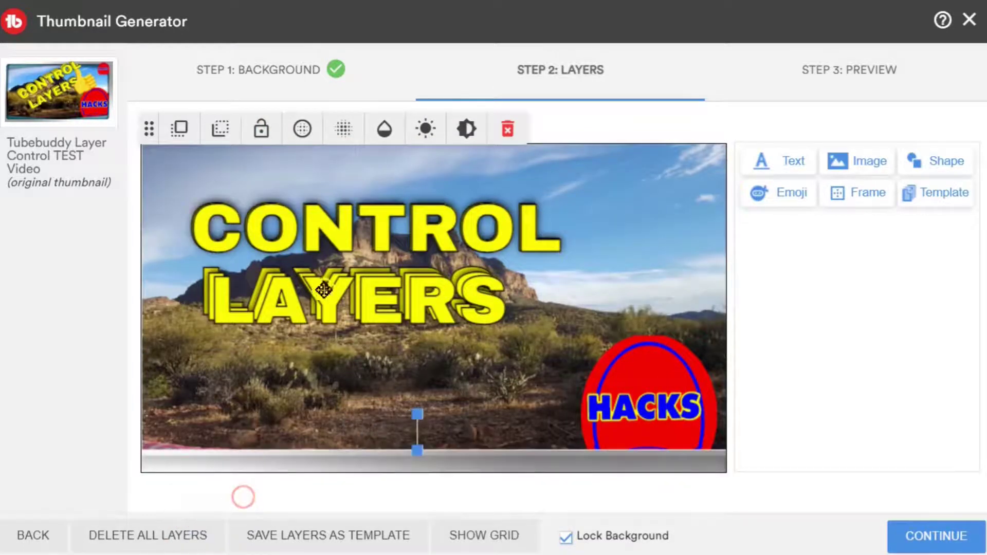
left_click(287, 226)
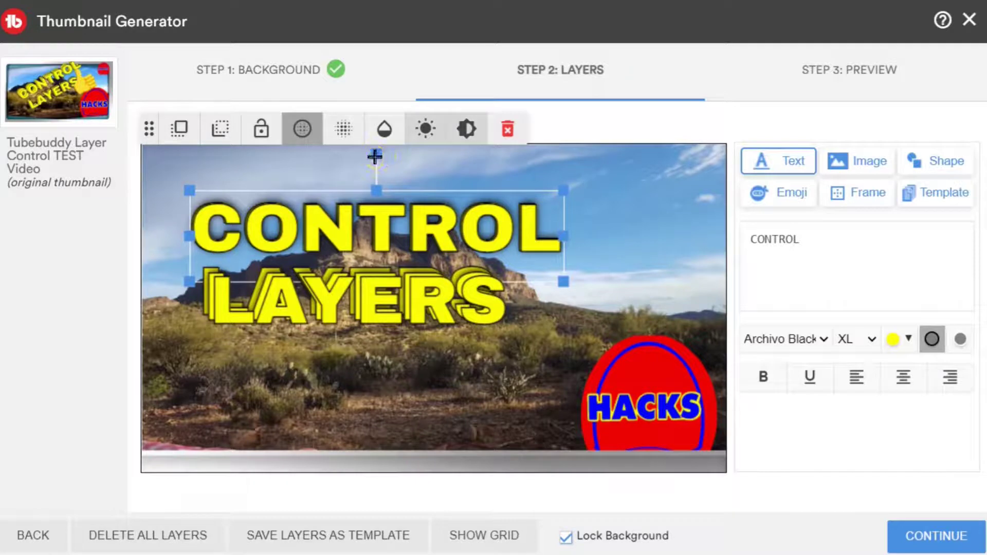
left_click_drag(375, 157, 340, 163)
left_click(286, 308)
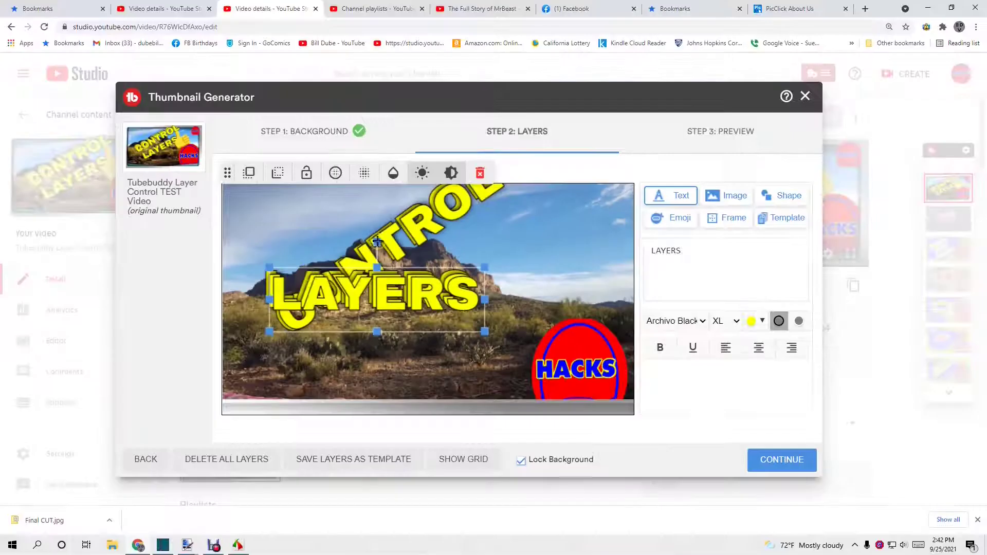
left_click_drag(376, 242, 337, 255)
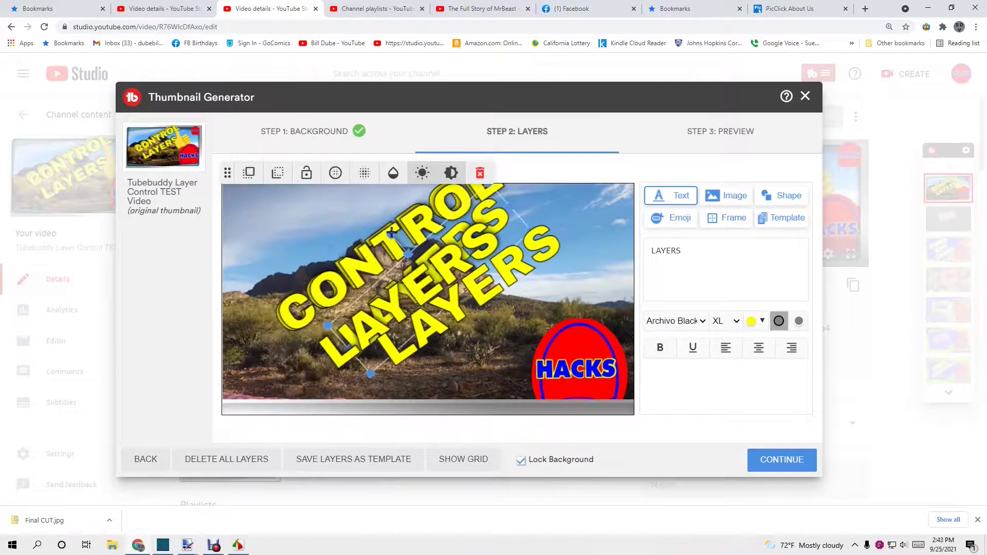
- Move CONTROL and LAYERS into a diagonal stack and toggle the text shadow
left_click(463, 459)
left_click(482, 466)
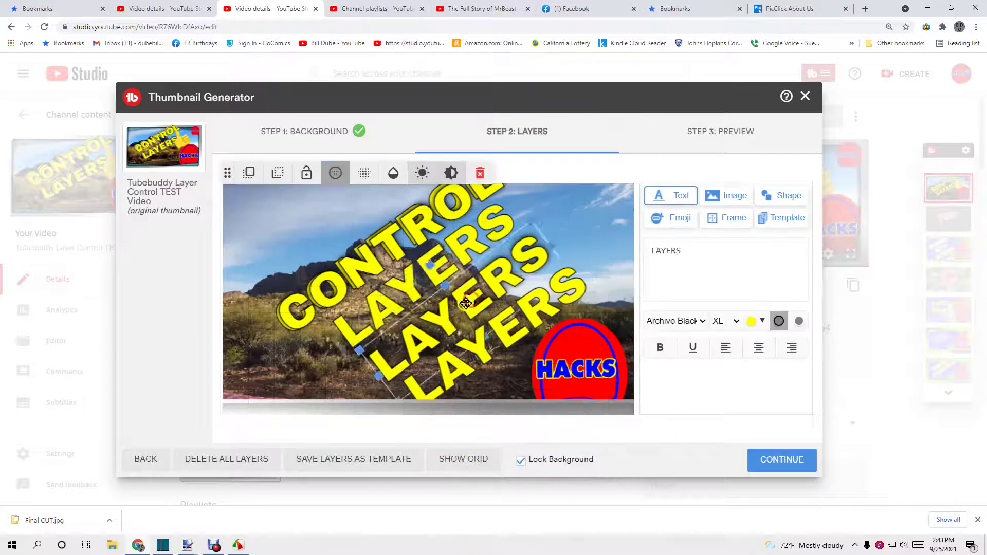
left_click_drag(355, 260, 317, 289)
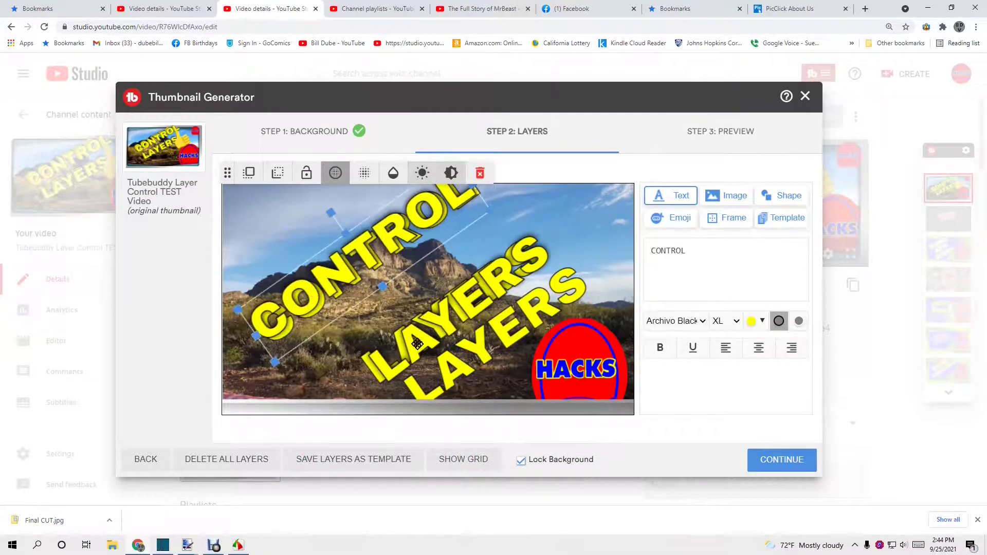
left_click_drag(442, 314, 372, 310)
left_click(342, 163)
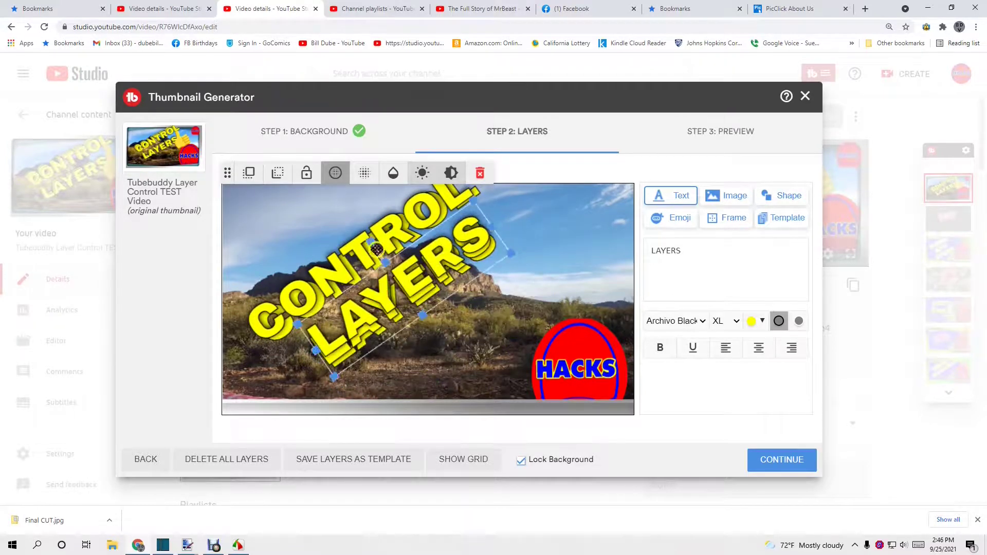
- Restore the frame around the canvas and add a second, smaller HACKS badge
left_click(432, 412)
left_click(422, 173)
left_click(249, 173)
- Place the small HACKS badge top right and add an outlined CONTROL text layer
left_click_drag(264, 221, 622, 212)
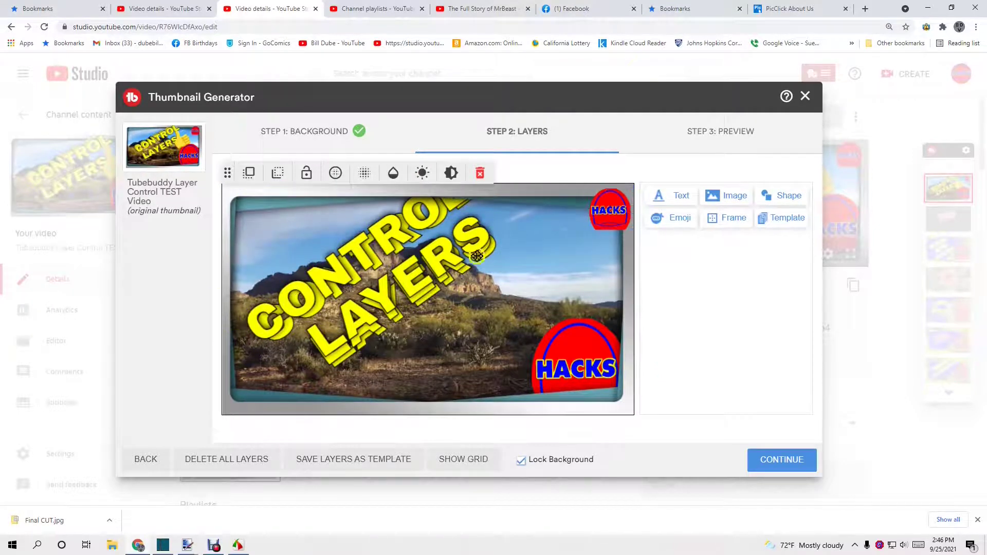
left_click(668, 195)
type("CONTROL")
left_click(725, 376)
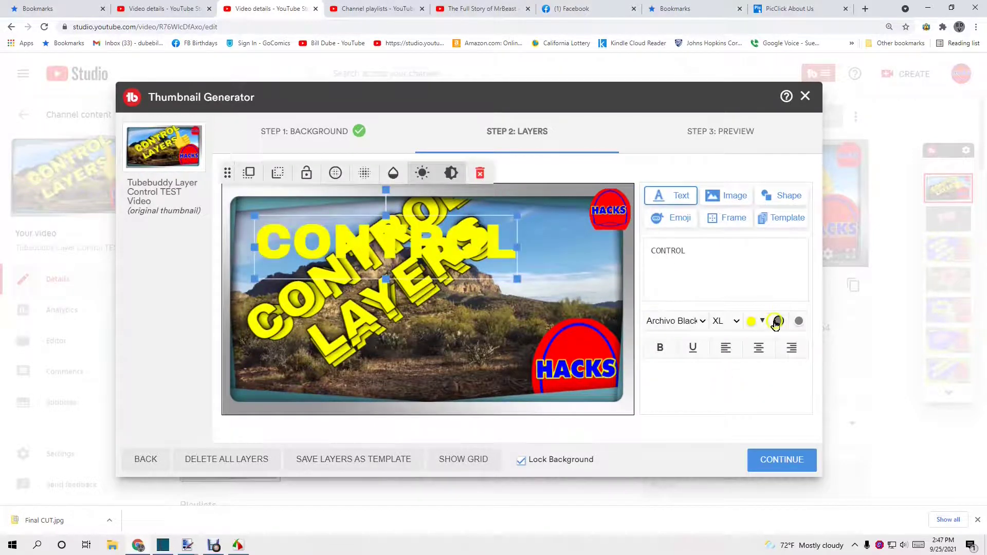
left_click(776, 322)
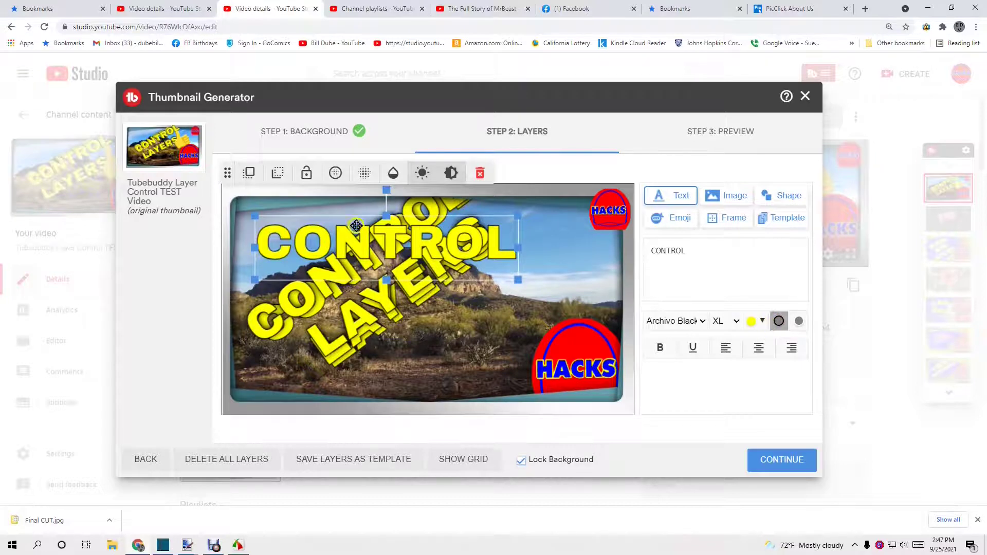
- Give the new CONTROL a shadow, rotate it counter-clockwise and align it with the diagonal LAYERS
left_click(343, 182)
left_click(336, 173)
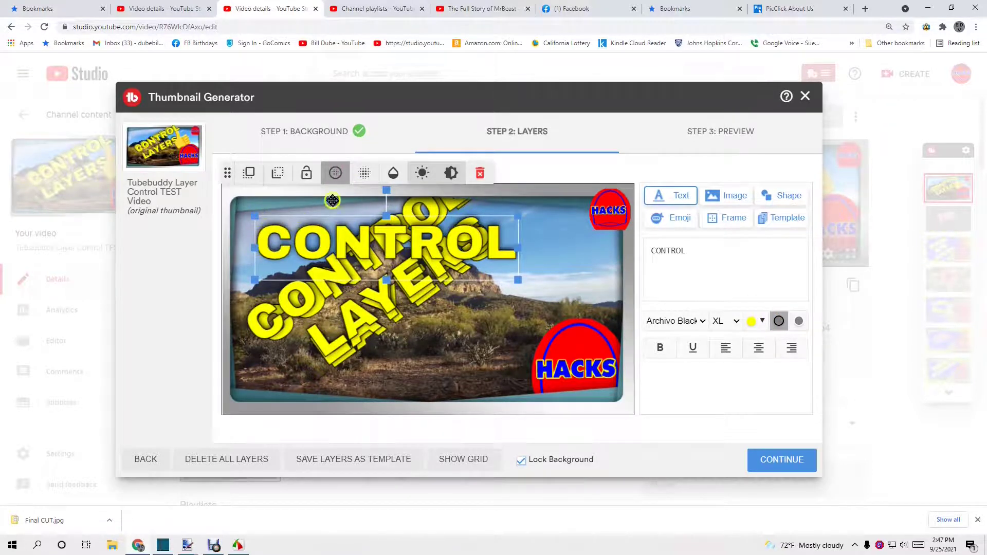
left_click_drag(385, 190, 350, 202)
left_click_drag(373, 257, 337, 268)
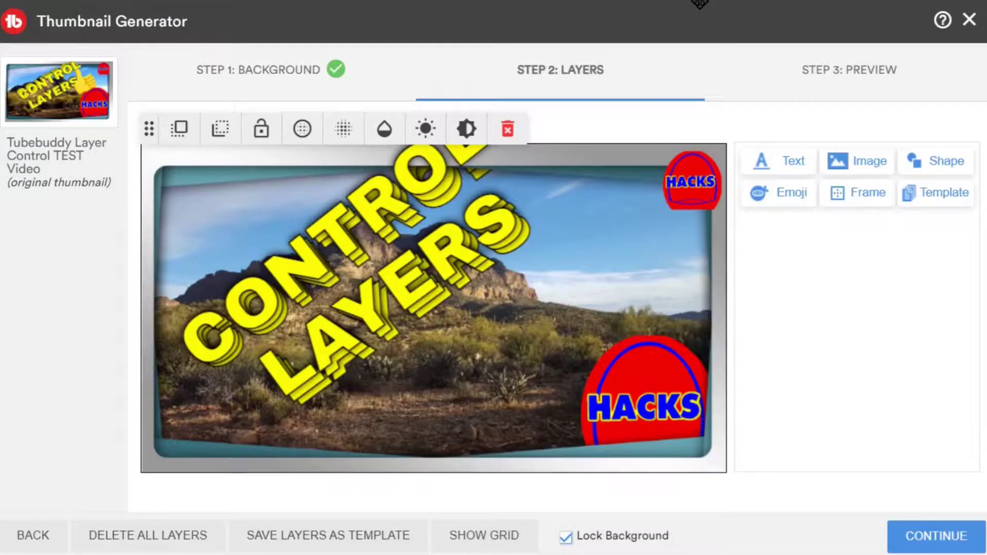